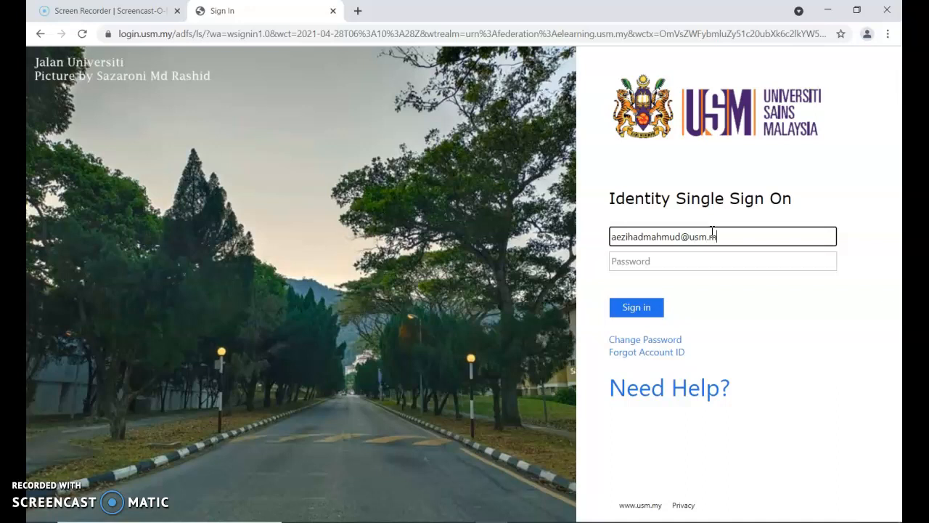
Step: Enter the account password and sign in to the university e-learning portal
key("Tab")
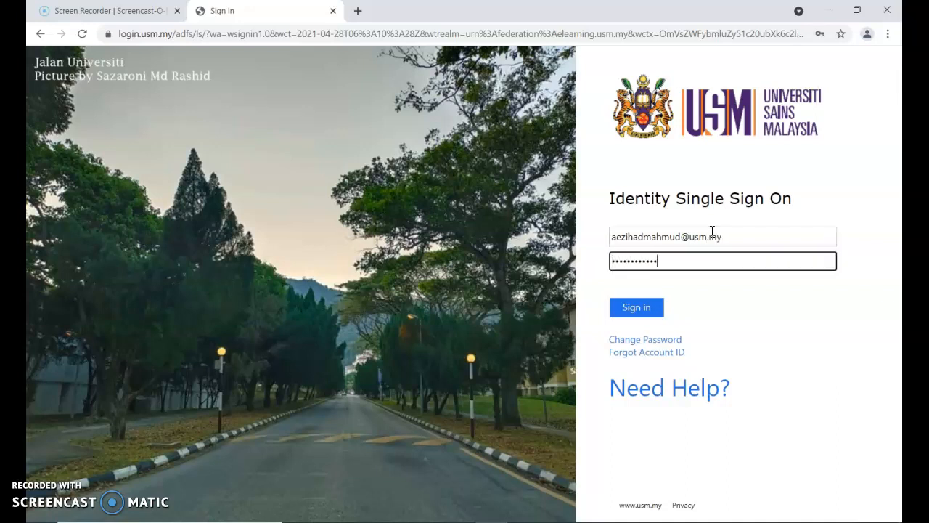
left_click(636, 307)
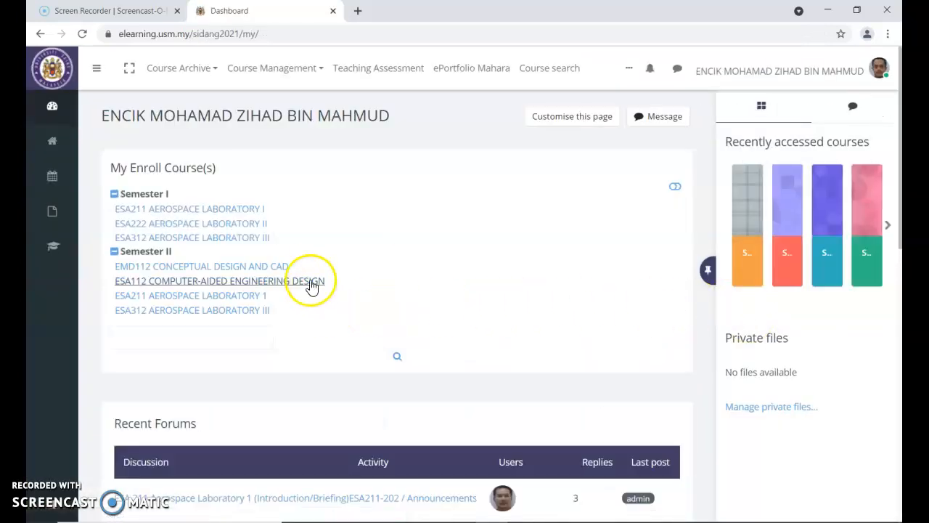
Step: Open the ESA112 Computer-Aided Engineering Design course and its Week 7 folder, CATIA DMU Kinematics and Photo Studio
left_click(308, 282)
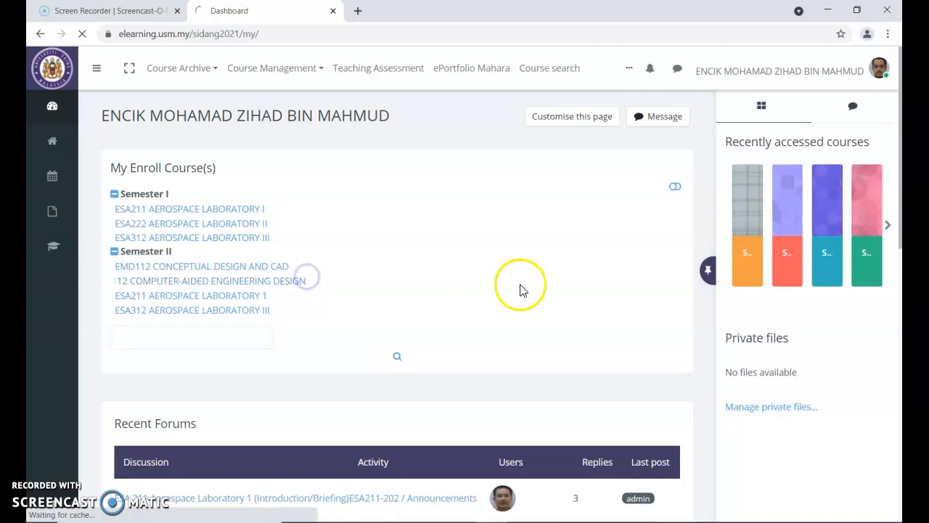
scroll(449, 337, "down", 9)
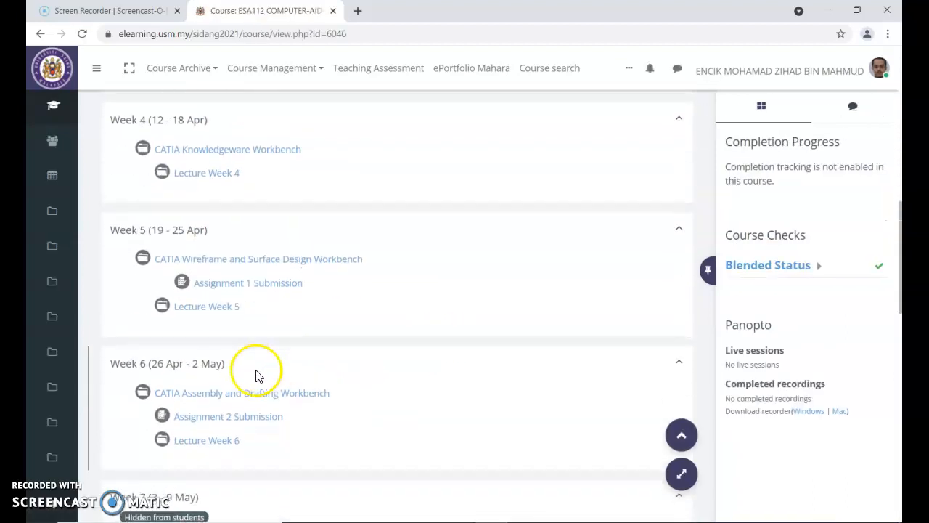
scroll(256, 375, "down", 2)
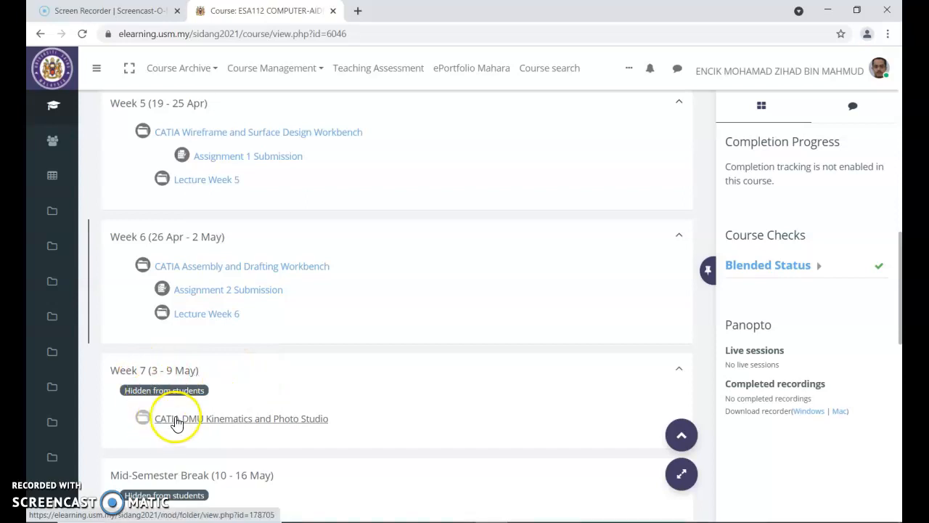
scroll(196, 327, "down", 3)
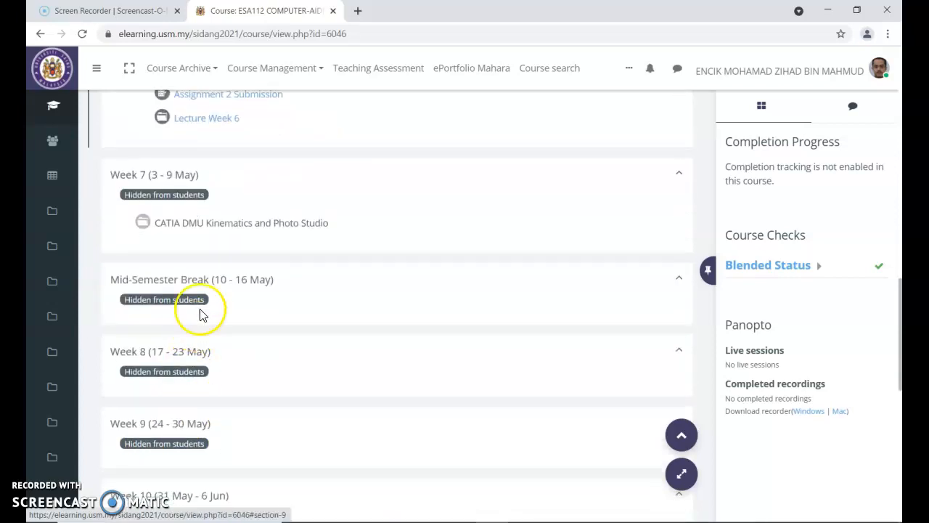
left_click(194, 225)
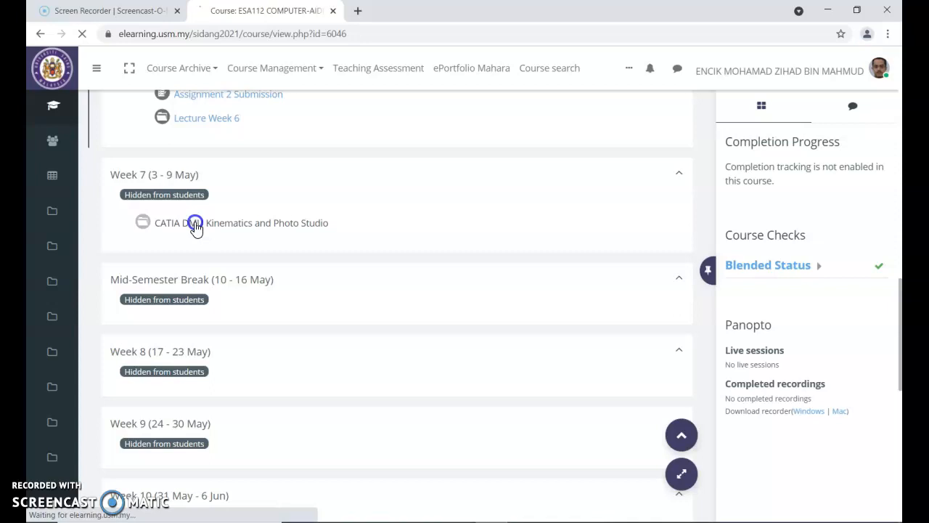
left_click(323, 272)
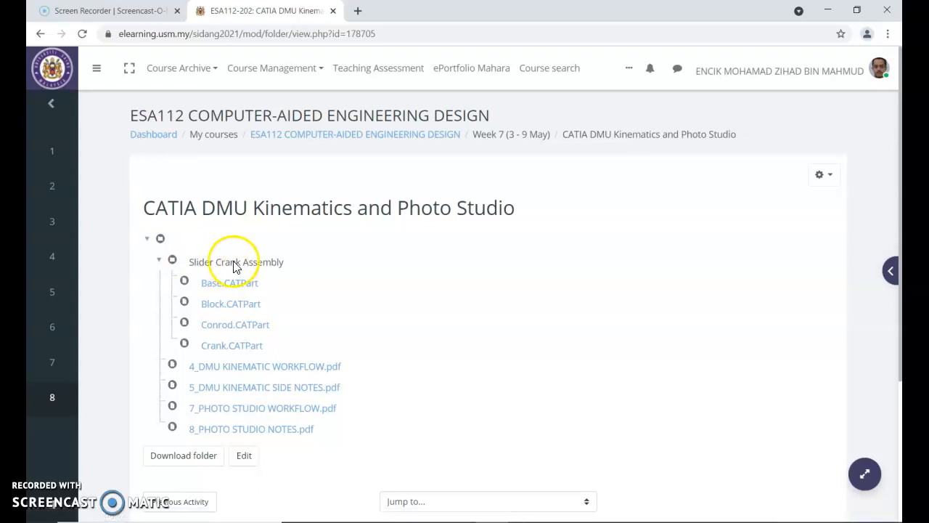
Step: Download Base.CATPart, Block.CATPart, Conrod.CATPart and Crank.CATPart from the Slider Crank Assembly folder
left_click(210, 284)
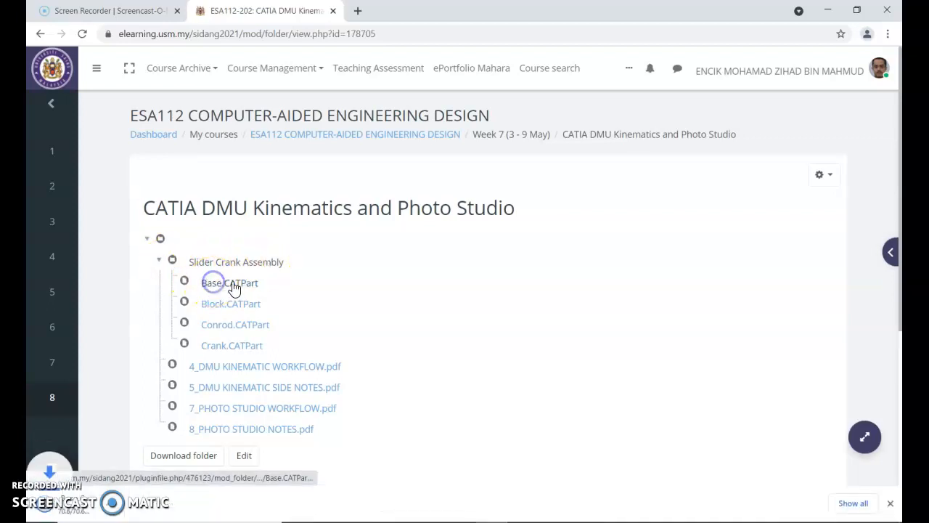
left_click(228, 304)
left_click(232, 326)
left_click(225, 348)
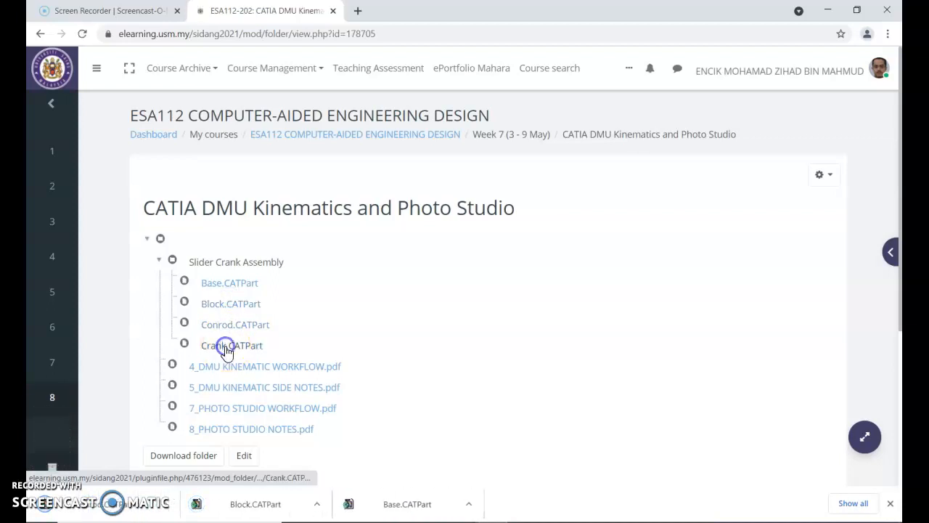
Step: Switch to CATIA V5 and create a new product in the Assembly Design workbench
left_click(832, 13)
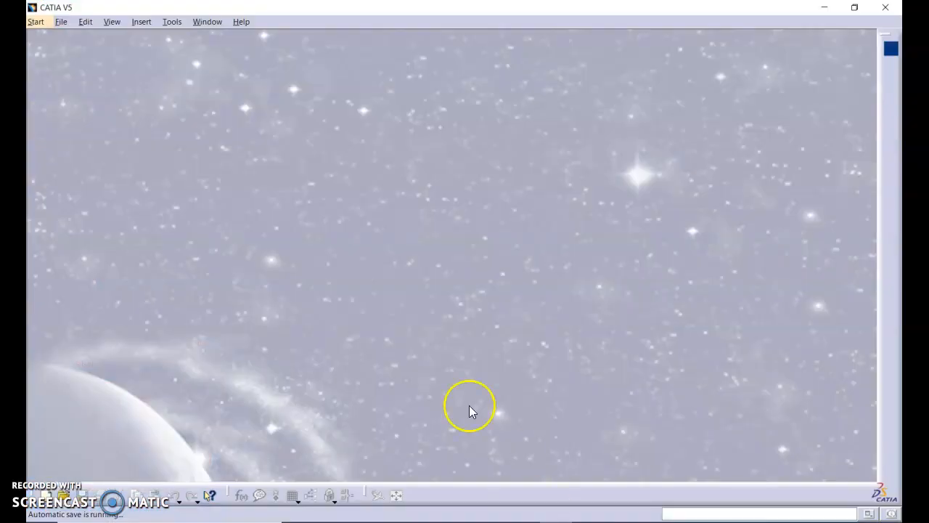
left_click(36, 24)
mouse_move(80, 79)
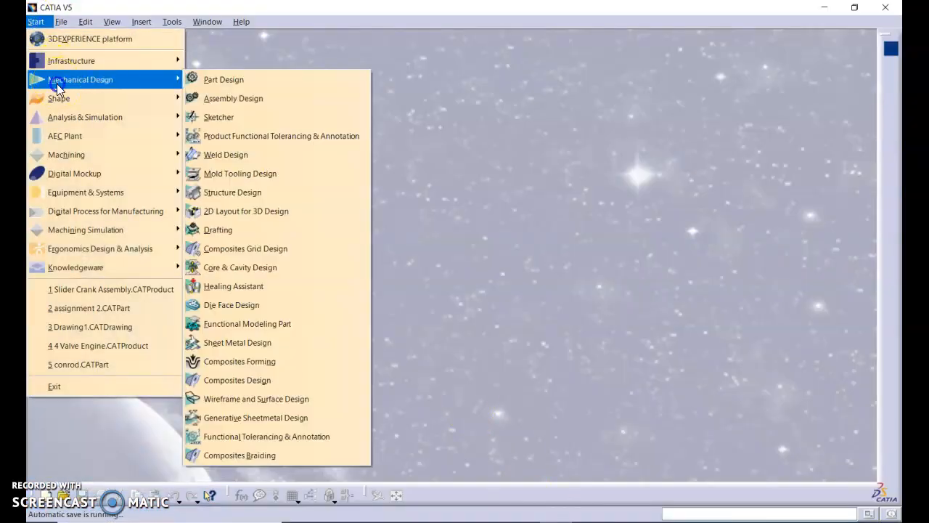
left_click(235, 98)
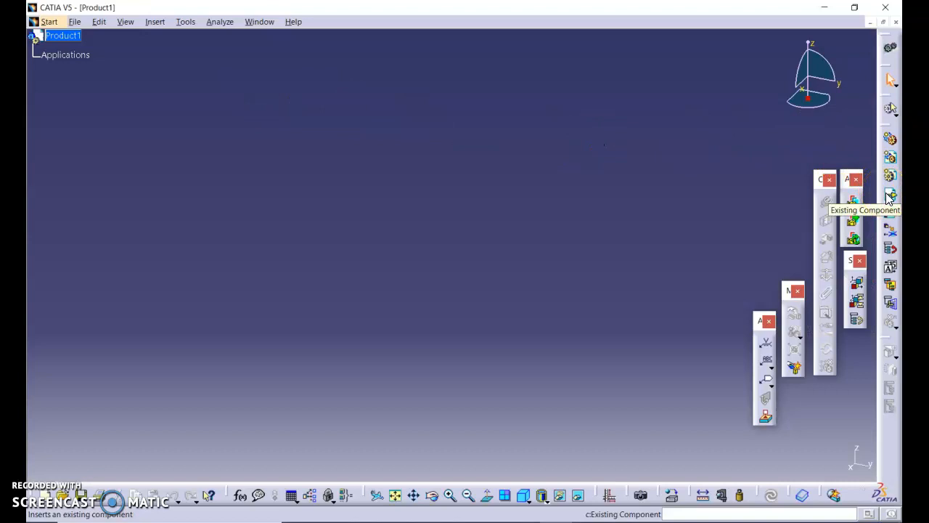
Step: Insert Crank, Conrod, Block and Base from the Downloads folder into Product1 as existing components
left_click(890, 196)
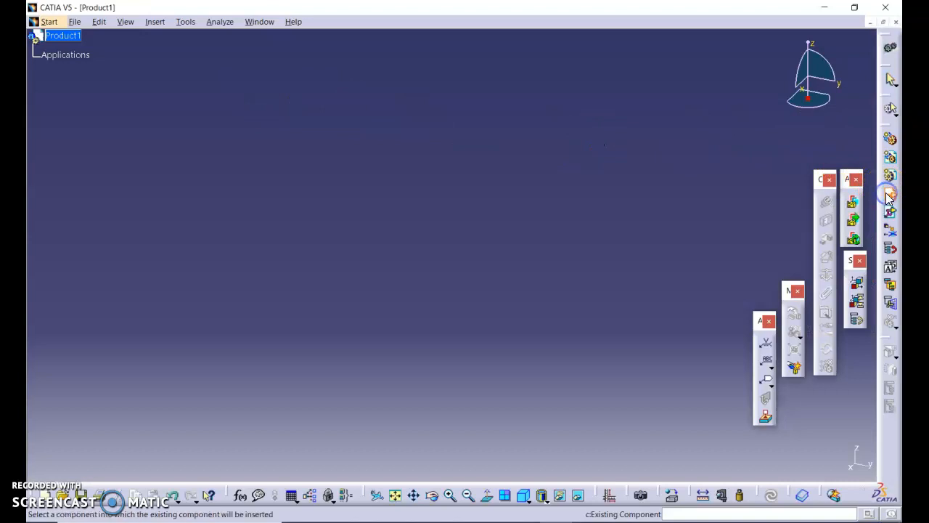
left_click(69, 39)
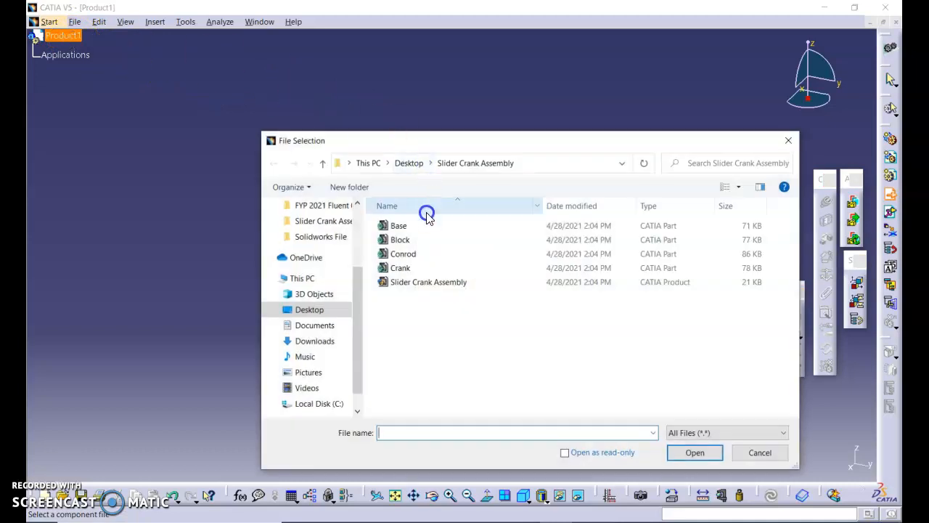
left_click(312, 341)
left_click(401, 245)
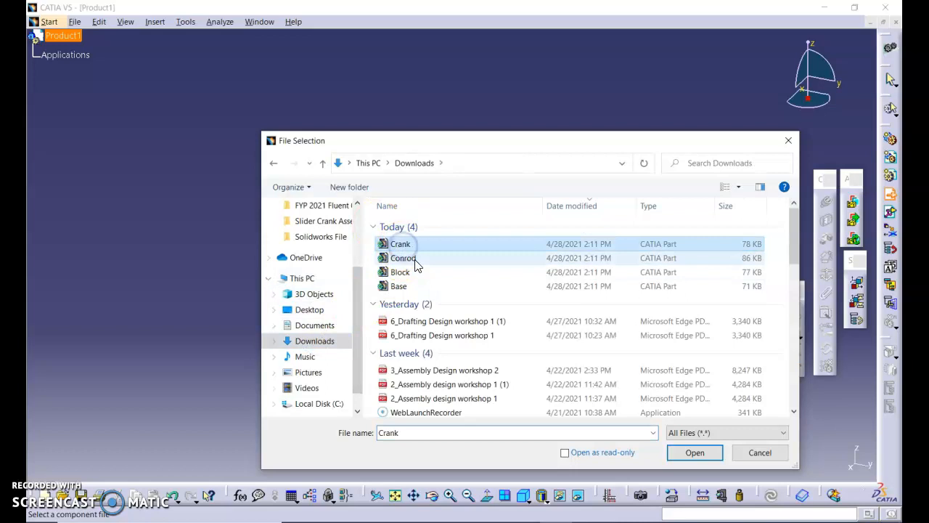
left_click(414, 259, "ctrl")
left_click(411, 273, "ctrl")
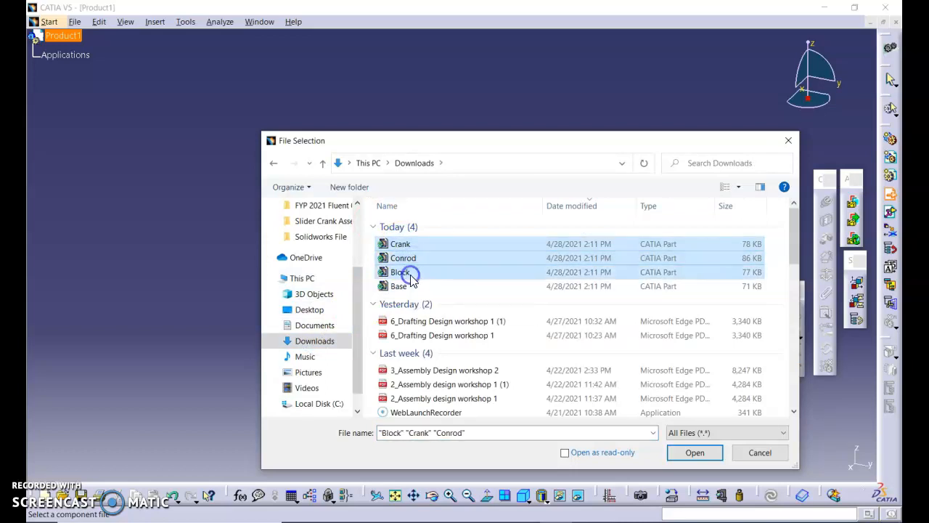
left_click(414, 288, "ctrl")
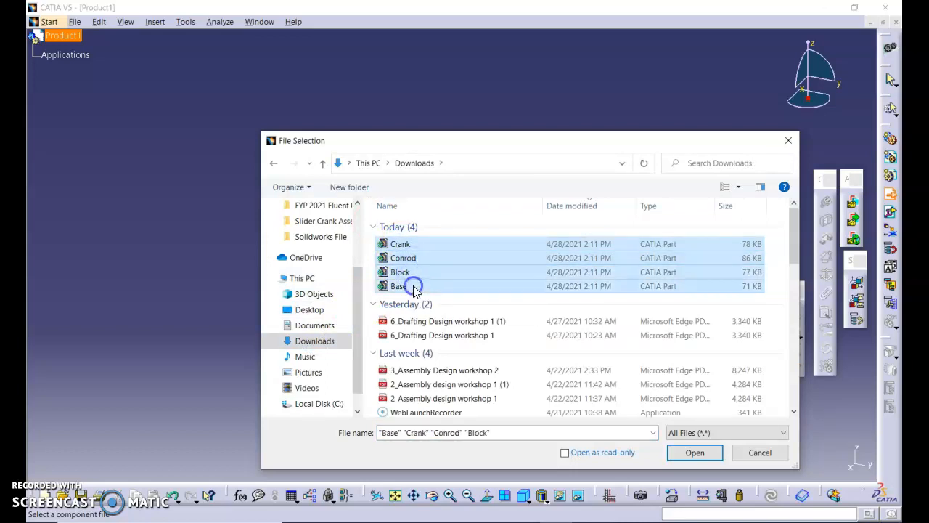
left_click(694, 453)
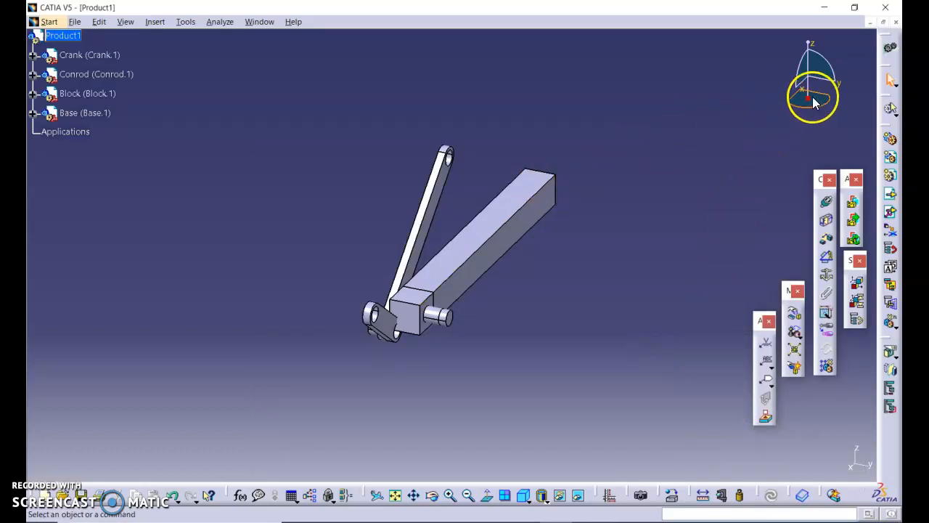
Step: Attach the compass to the base's upper face and use it to move the conrod and crank clear of the base
left_click_drag(807, 98, 512, 201)
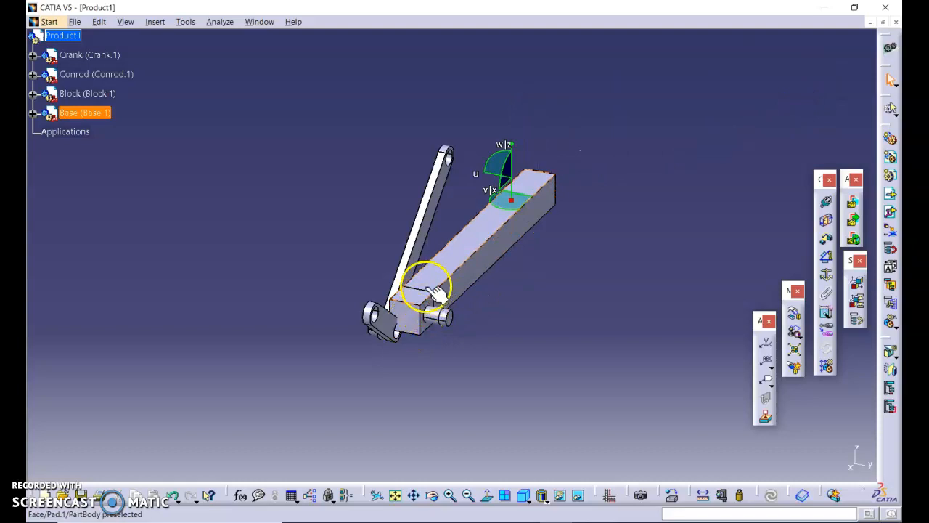
left_click_drag(506, 207, 394, 179)
left_click(381, 326)
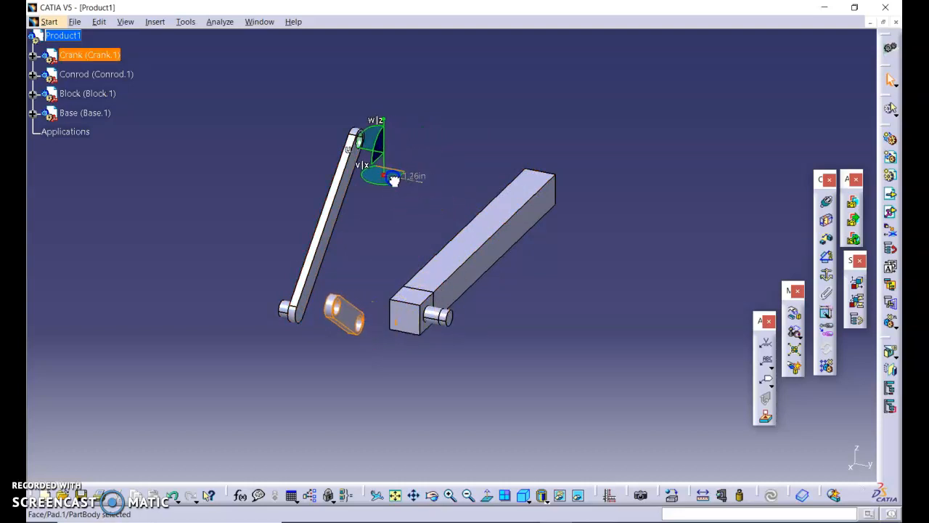
Step: Move the block clear of the base with the compass, detach the compass and clear the selection
left_click(420, 322)
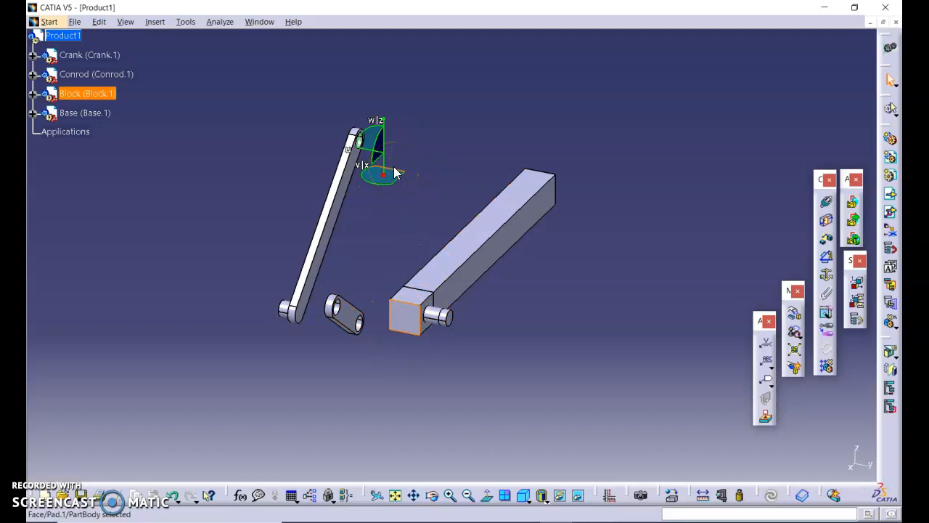
left_click_drag(399, 179, 618, 179)
left_click(533, 201)
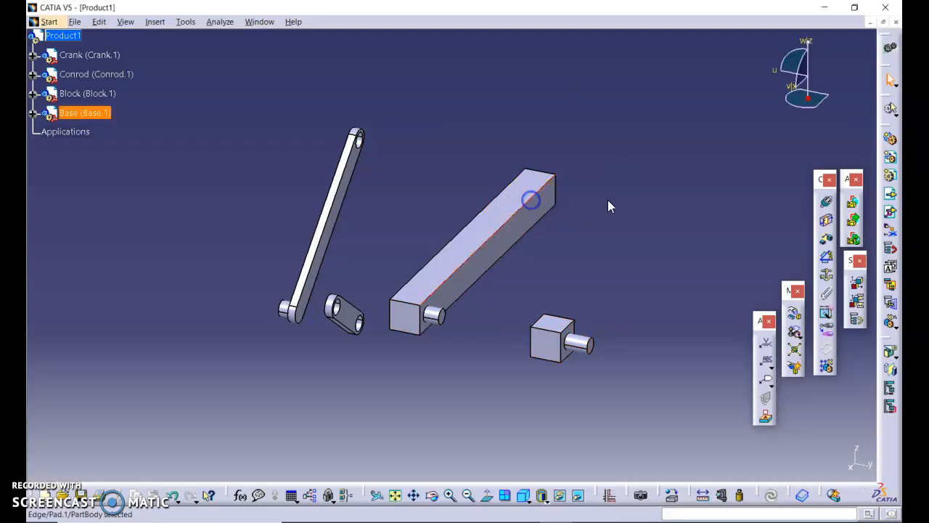
left_click(639, 210)
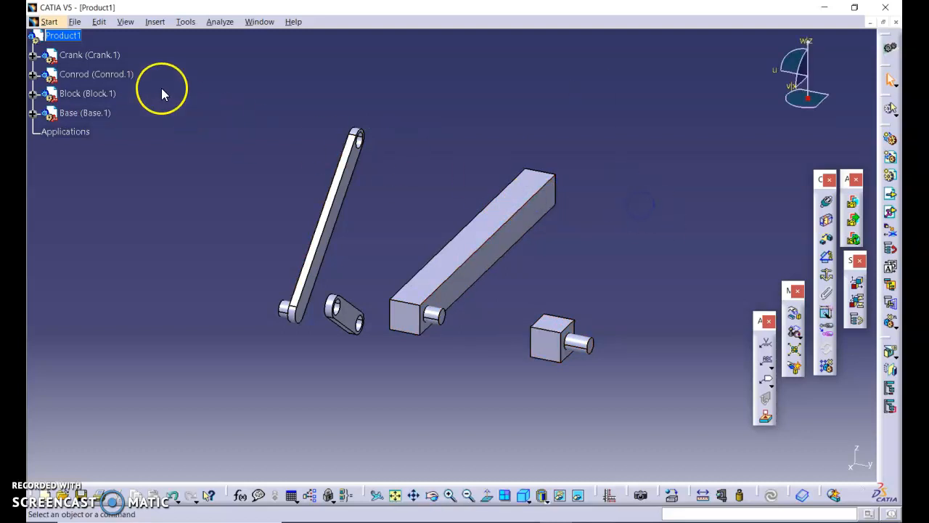
Step: Set the Crank component's graphic colour to orange and clear the selection
right_click(107, 58)
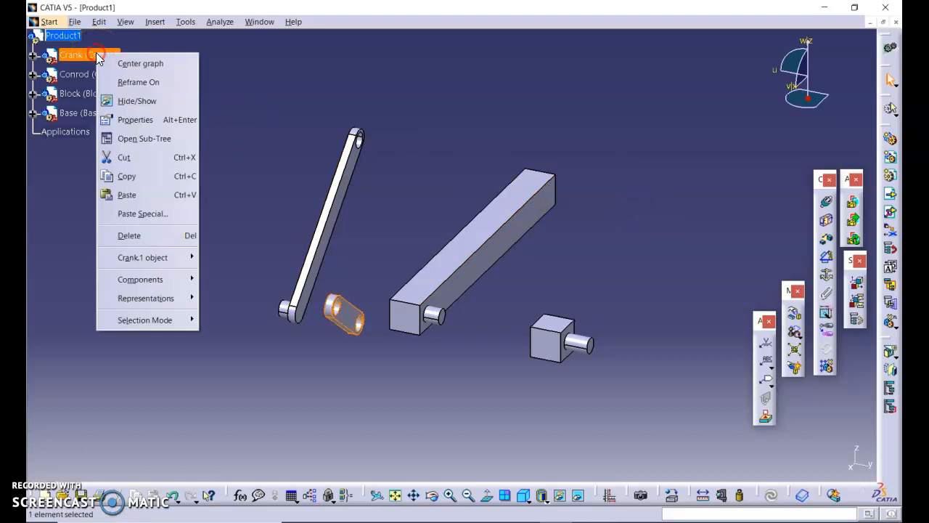
left_click(109, 118)
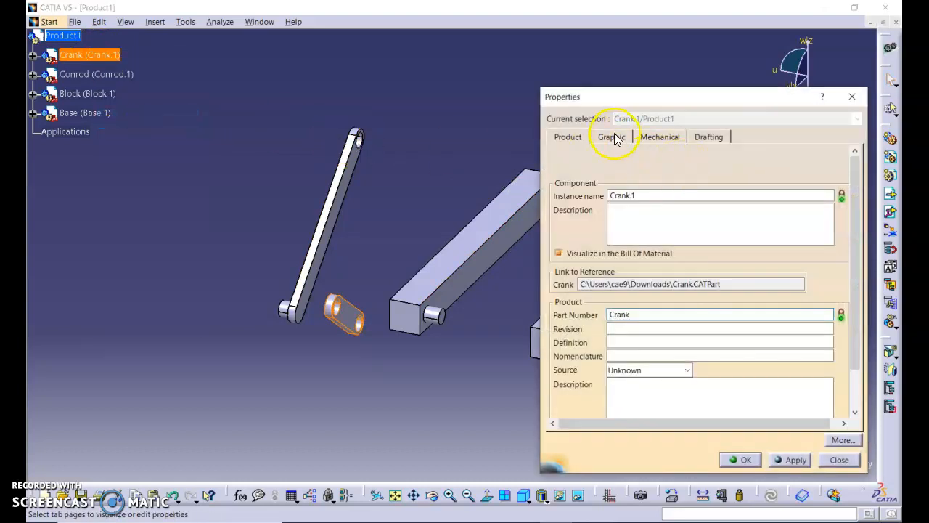
left_click(613, 138)
left_click(582, 181)
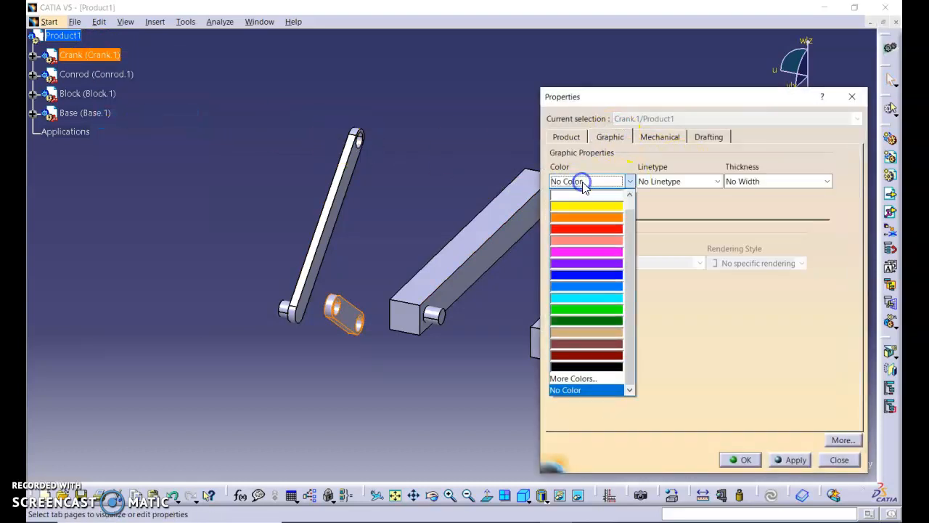
left_click(580, 221)
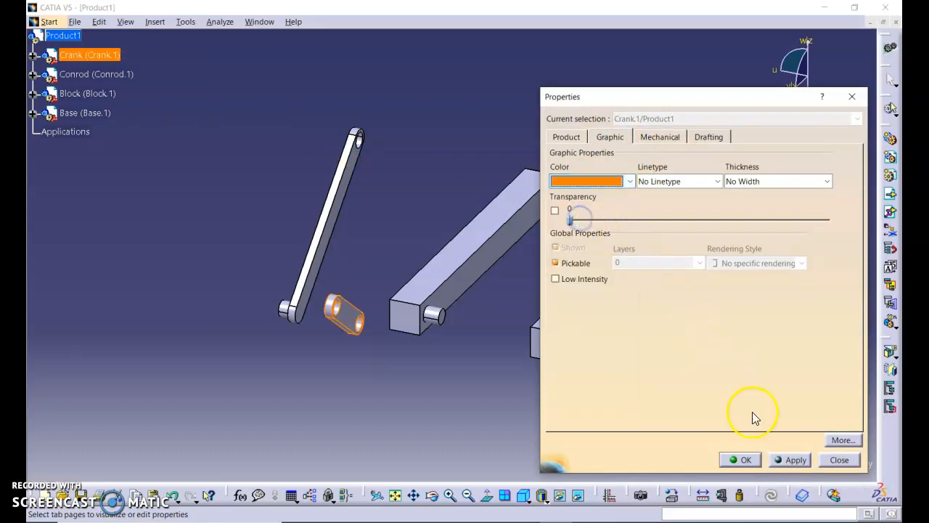
left_click(786, 462)
left_click(741, 459)
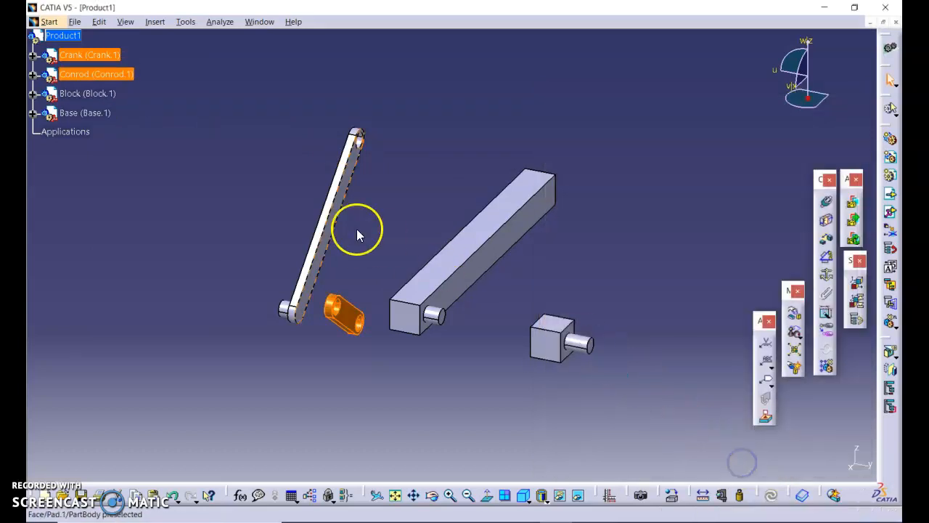
left_click(242, 155)
Step: Set the Conrod component's graphic colour to cyan
right_click(102, 74)
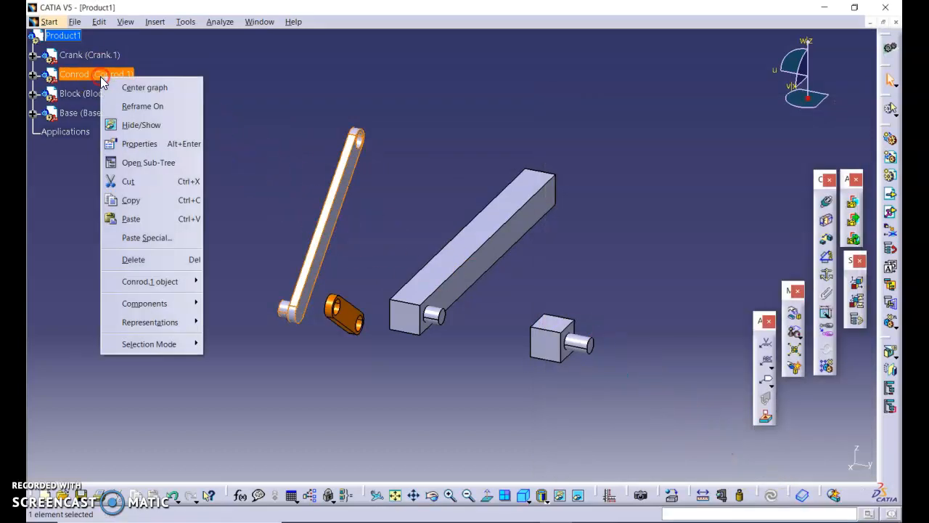
left_click(109, 140)
left_click(602, 182)
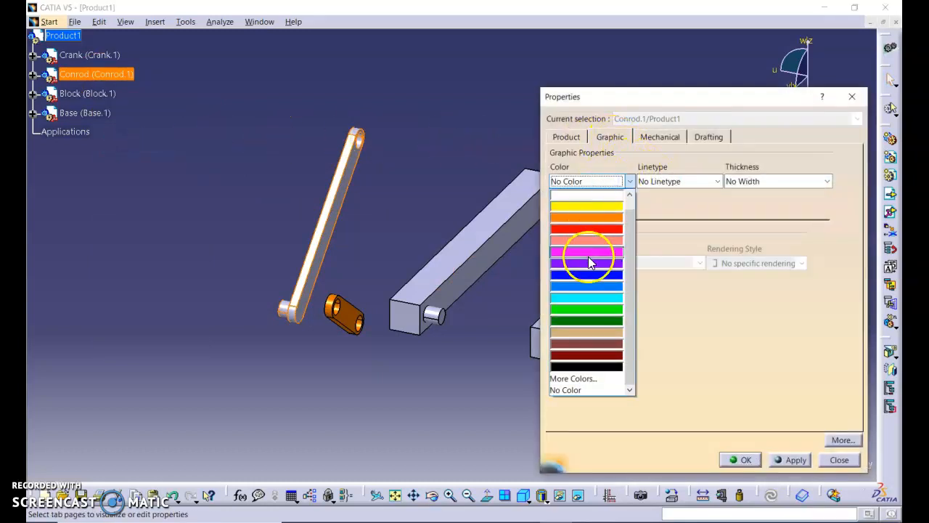
left_click(588, 296)
left_click(789, 459)
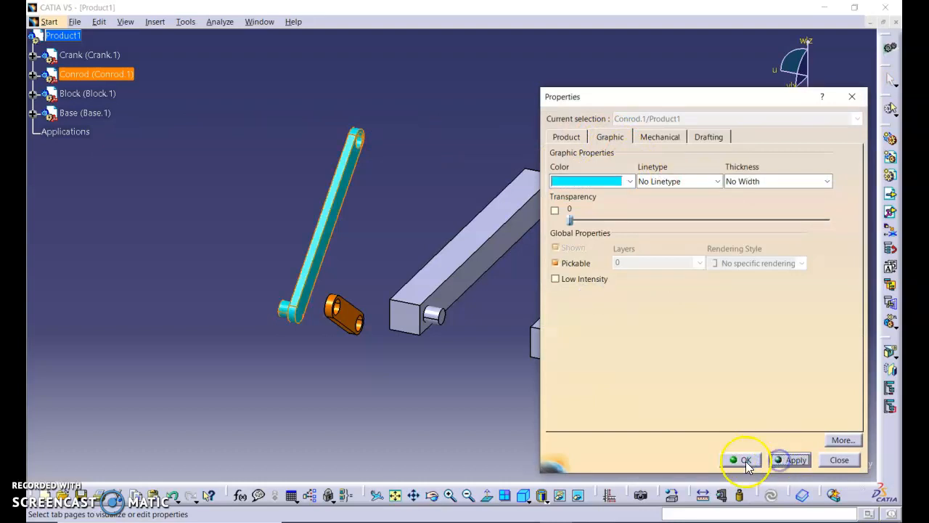
left_click(740, 459)
Step: Set the Block component's graphic colour to dark green and clear the selection
right_click(78, 94)
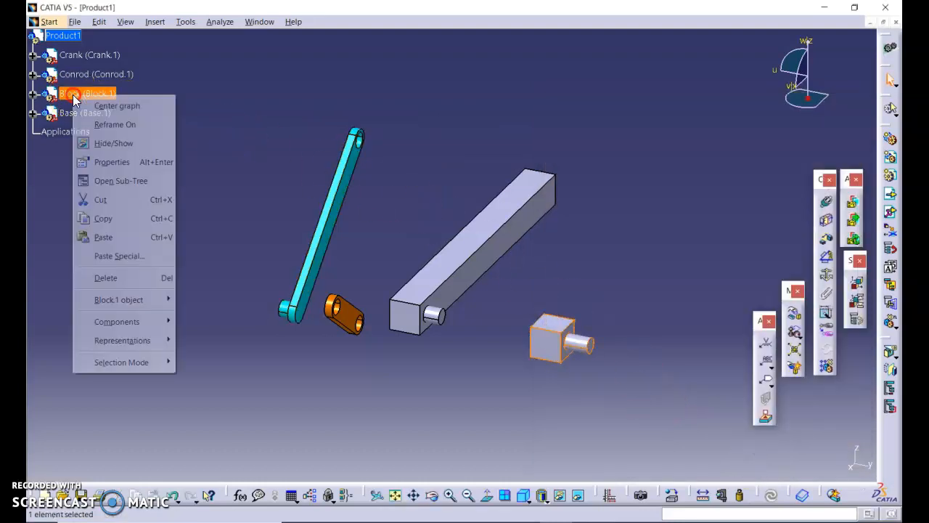
left_click(107, 163)
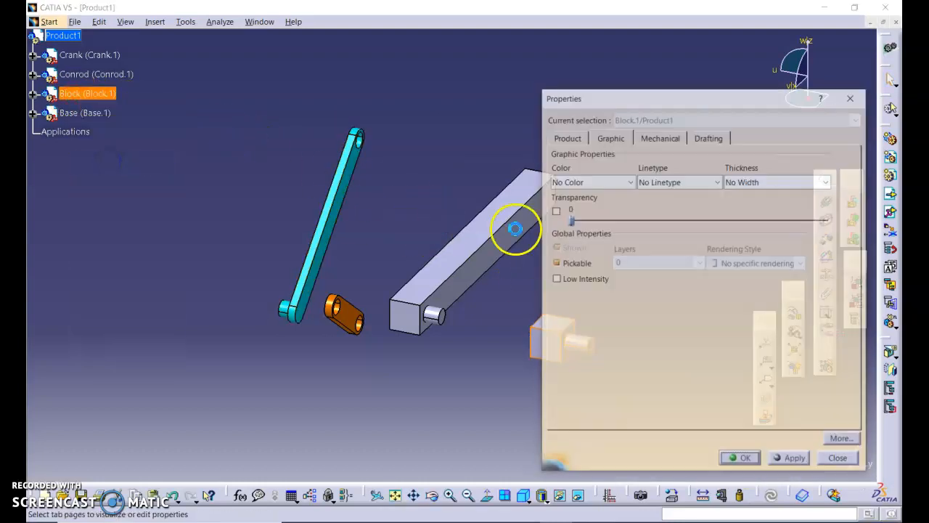
left_click(631, 181)
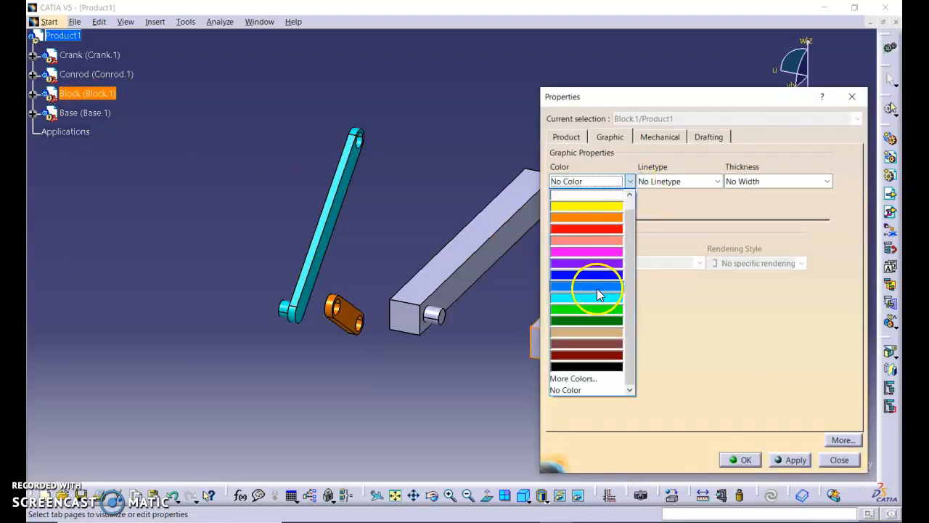
left_click(594, 307)
left_click(616, 183)
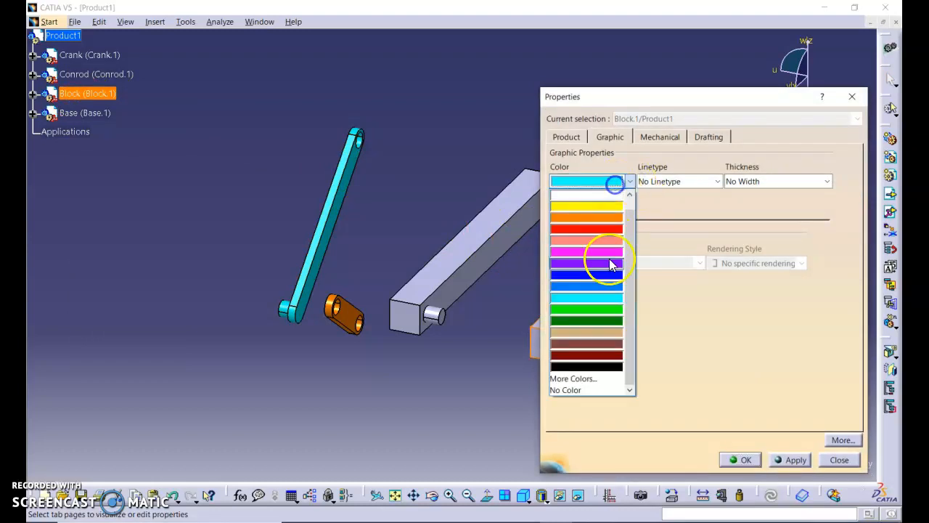
left_click(596, 319)
left_click(791, 460)
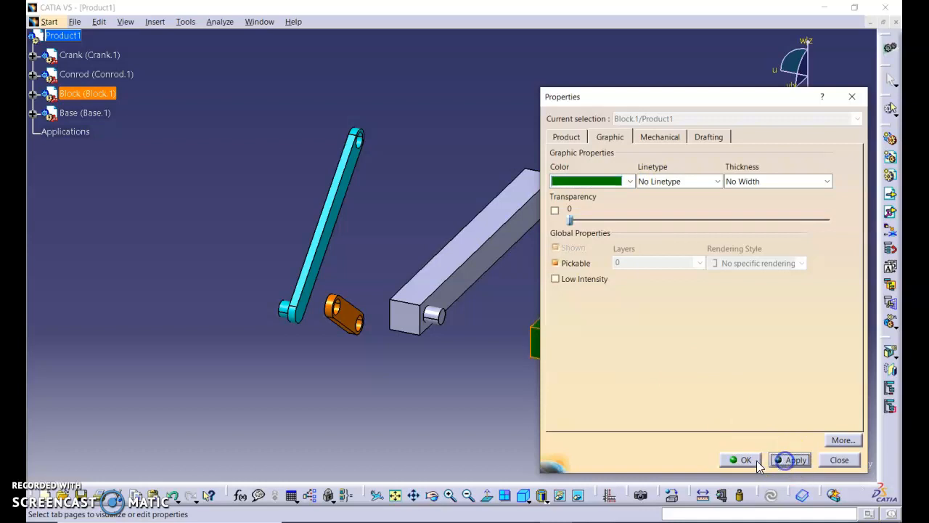
left_click(742, 459)
left_click(569, 258)
Step: Set the Base component's graphic colour to tan and clear the selection
right_click(96, 114)
left_click(131, 181)
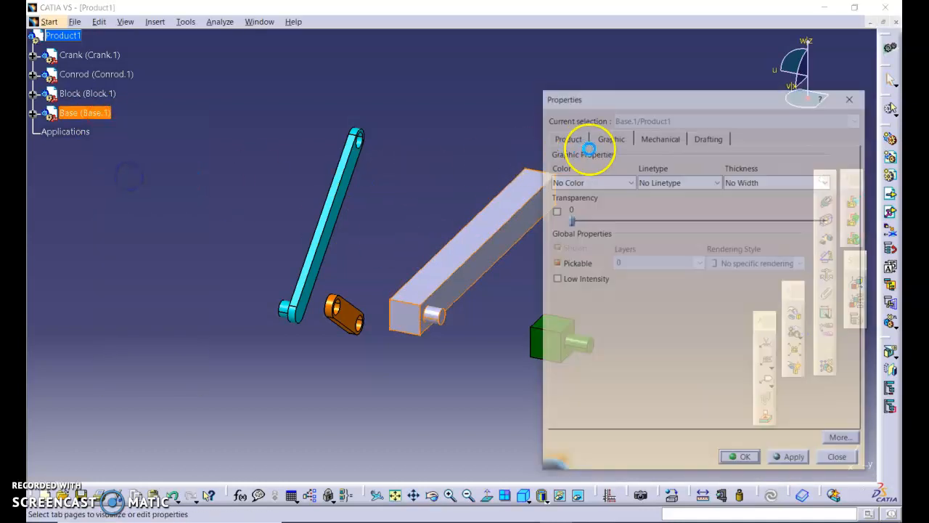
left_click(622, 181)
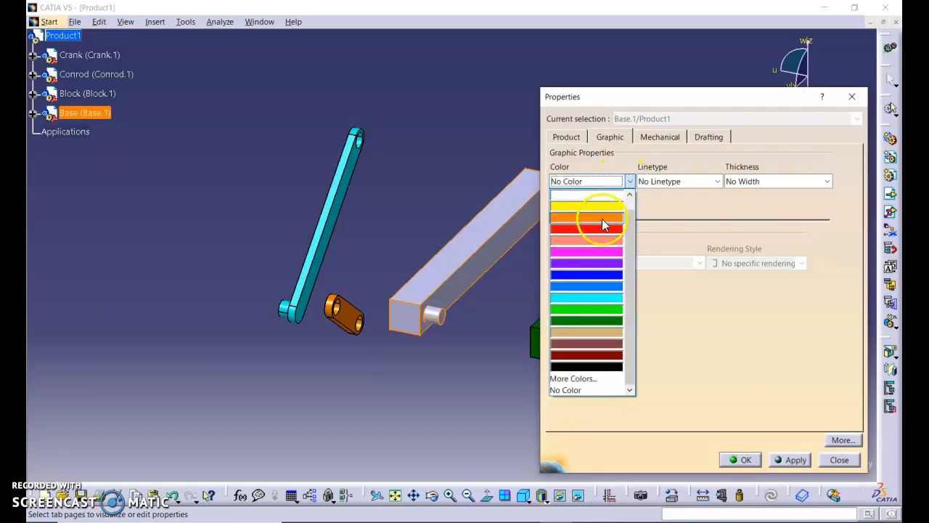
left_click(590, 331)
left_click(787, 460)
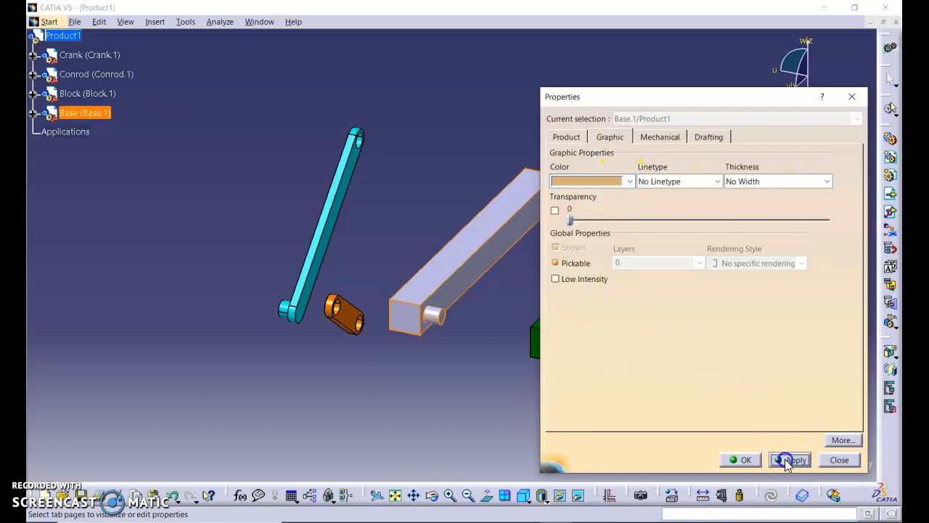
left_click(739, 459)
left_click(674, 409)
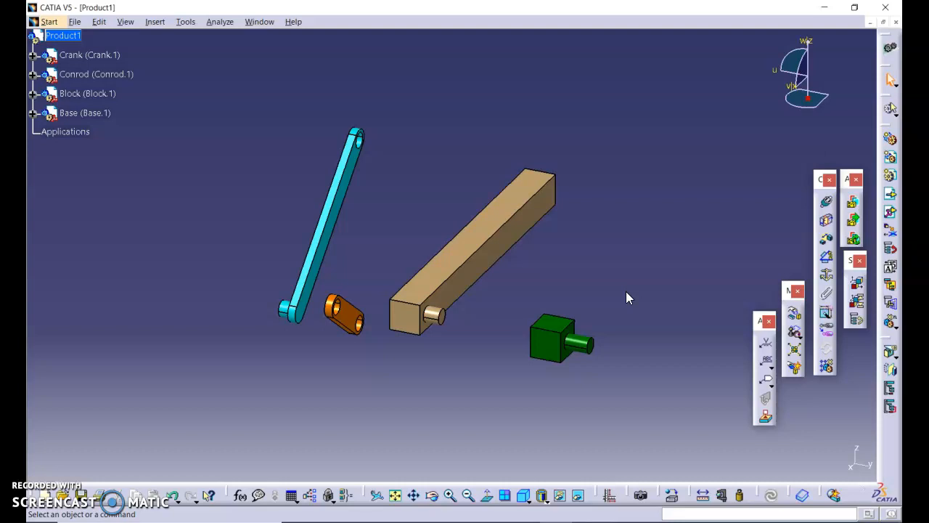
Step: Switch the assembly to the DMU Kinematics workbench
left_click(49, 22)
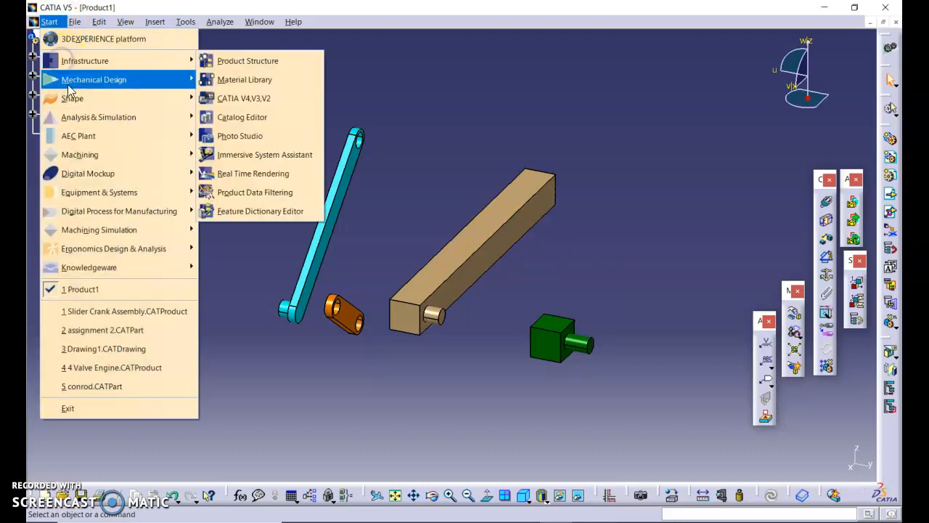
left_click(88, 176)
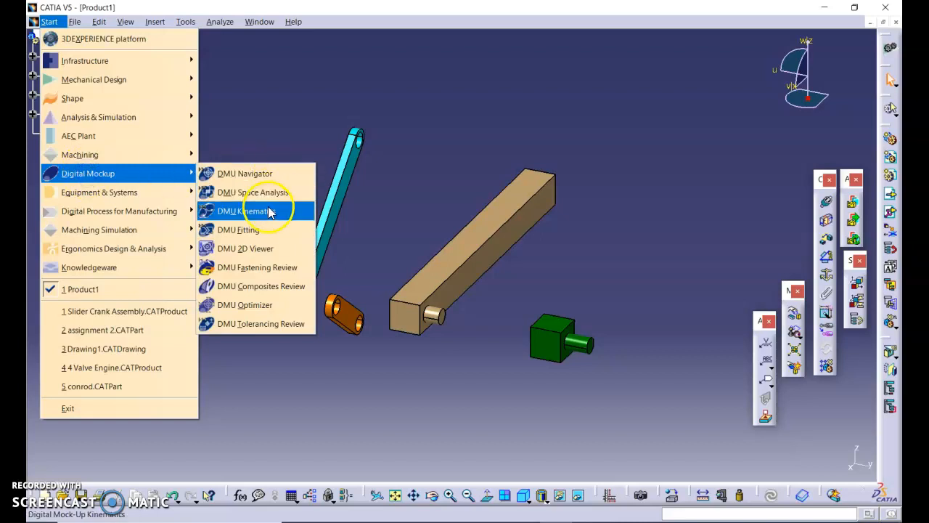
left_click(268, 212)
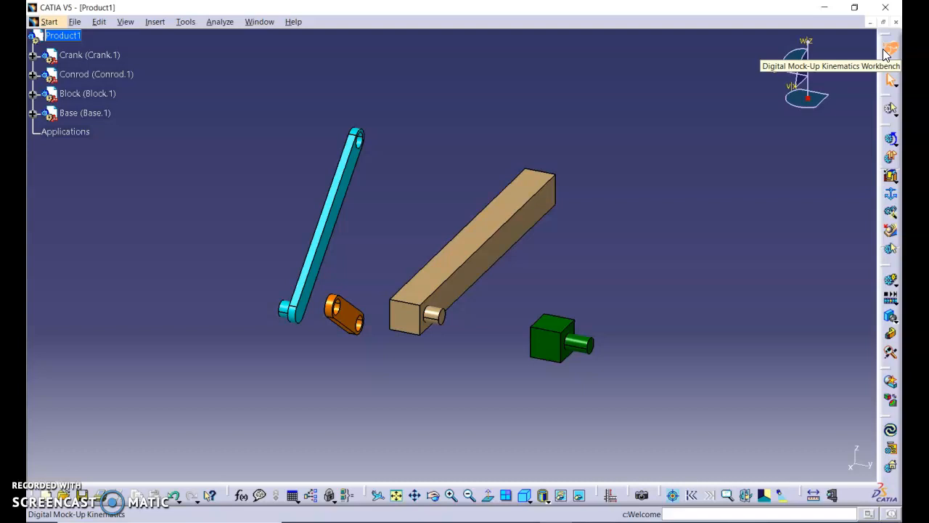
left_click(887, 51)
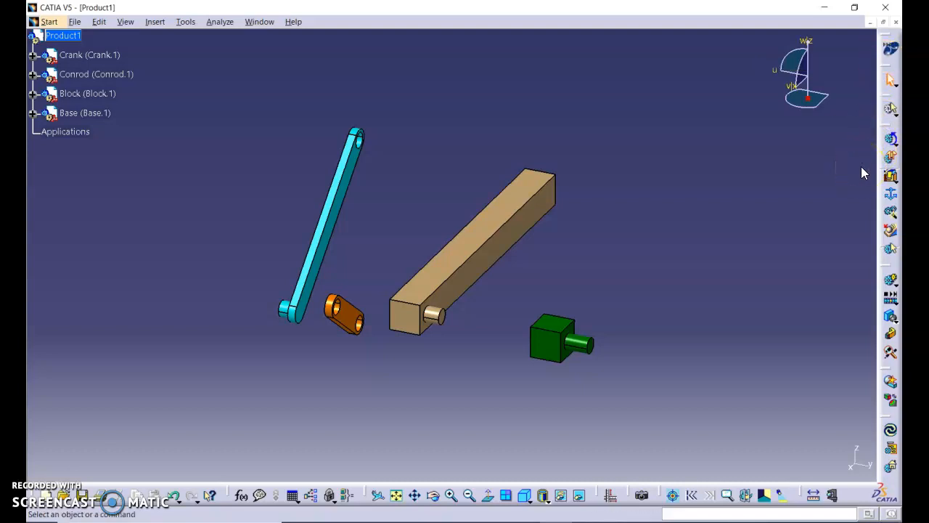
Step: Examine the Fixed Part and Simulation tools and the full set of kinematic joint commands, from revolute to axis-based joints
left_click(891, 194)
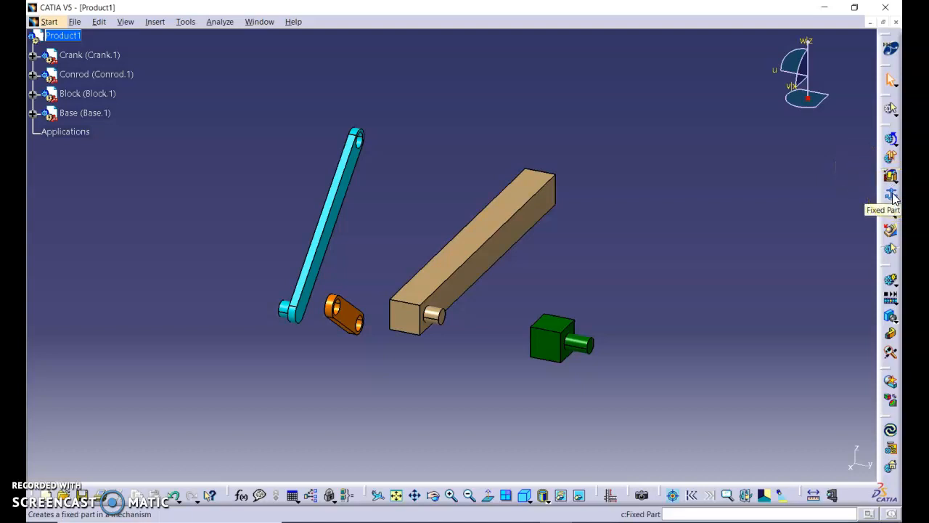
left_click(891, 175)
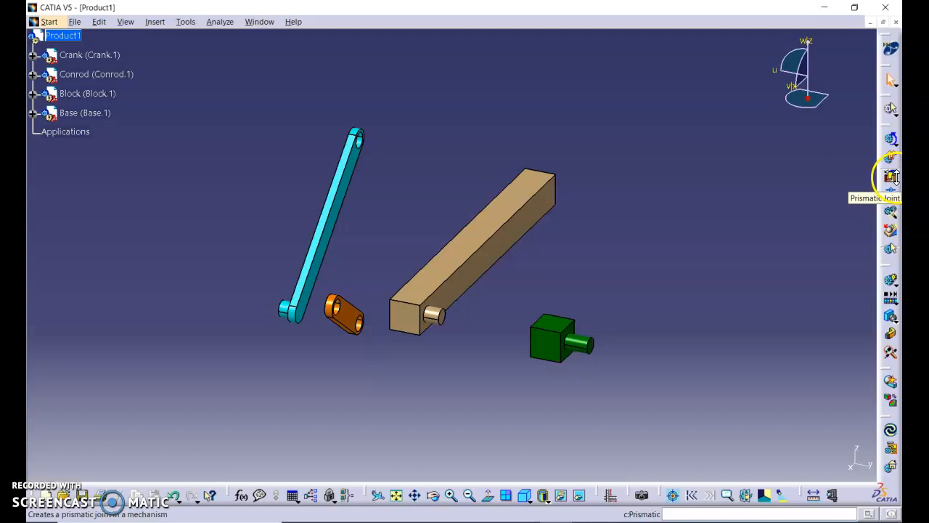
left_click(895, 180)
left_click_drag(585, 190, 506, 118)
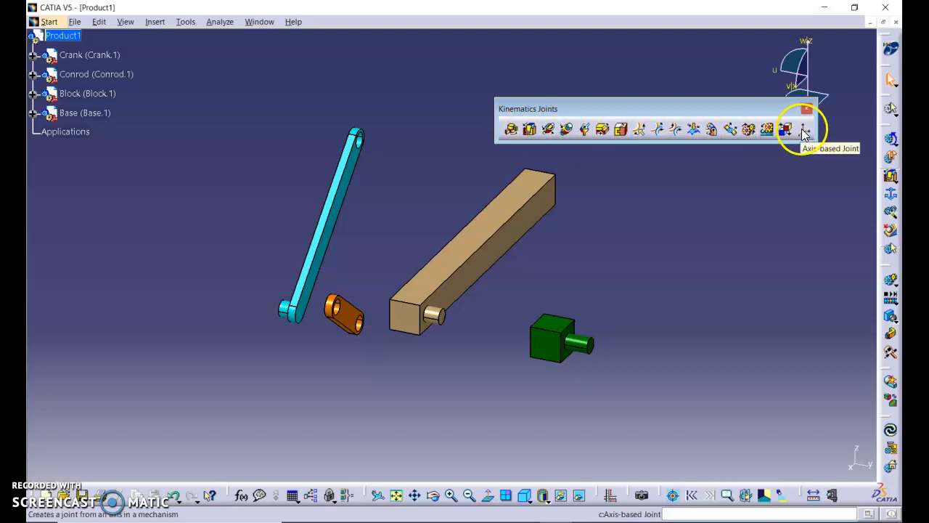
left_click_drag(716, 108, 646, 65)
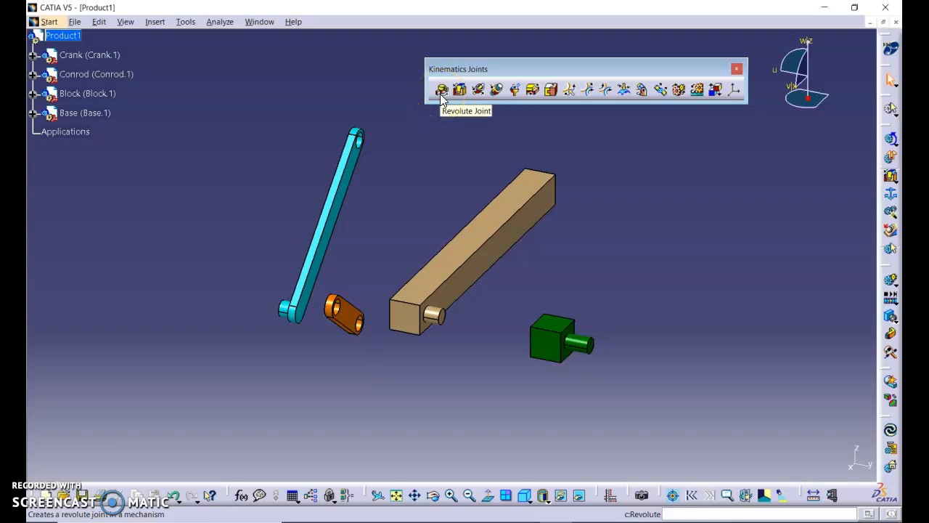
left_click(456, 99)
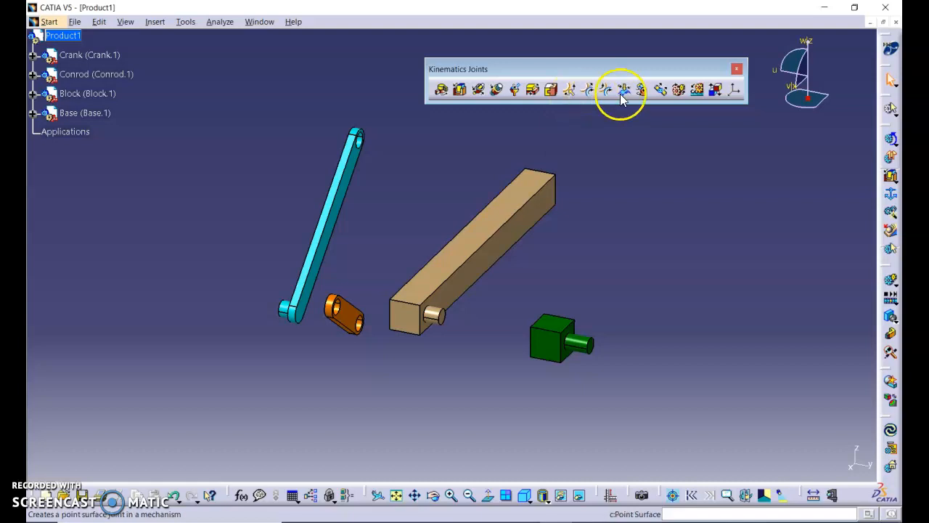
left_click(736, 69)
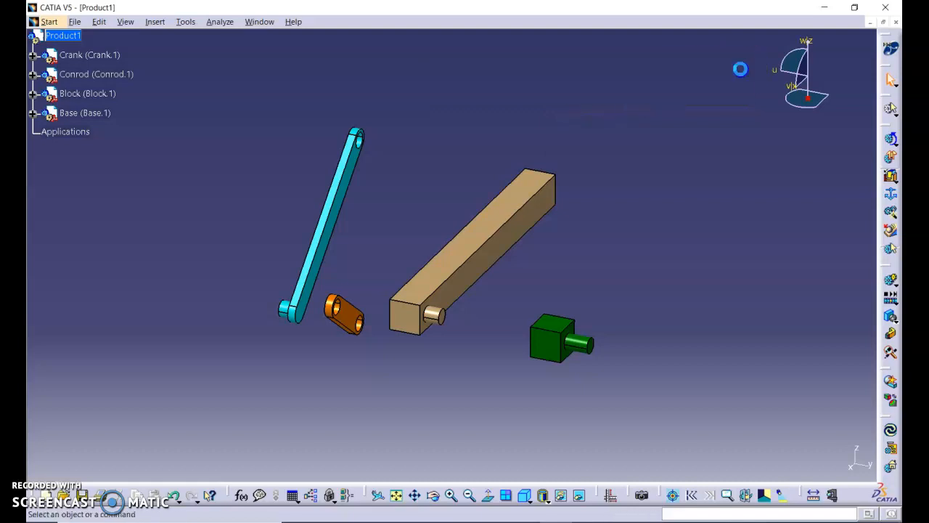
left_click(890, 175)
left_click(857, 168)
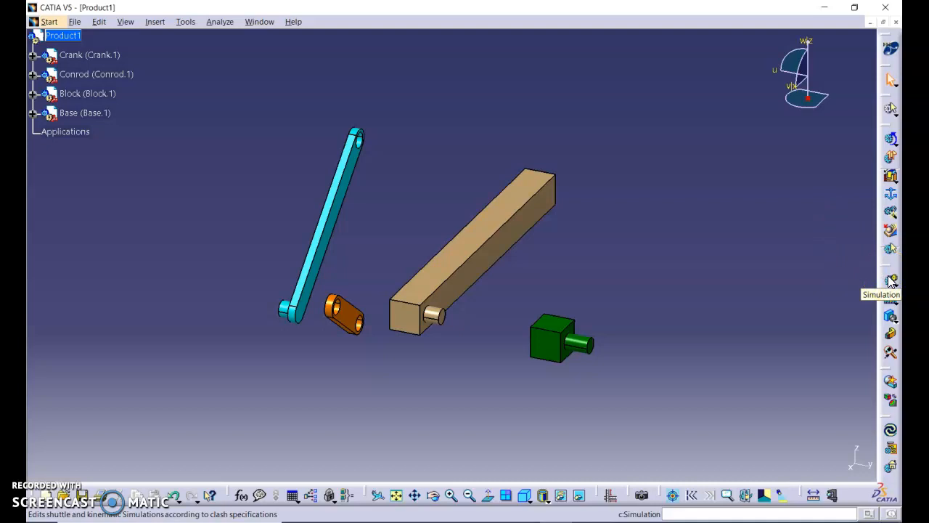
left_click(842, 284)
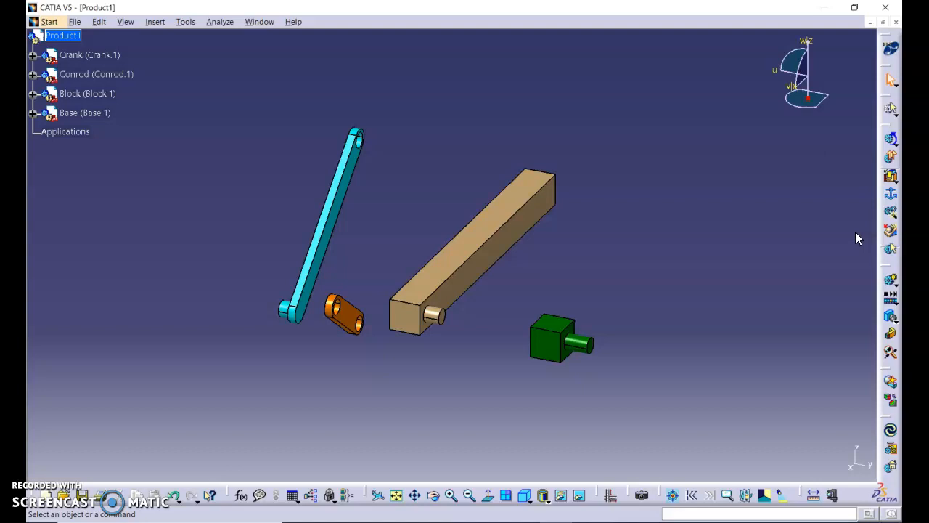
Step: Create a new mechanism with the default name, assign the base as its fixed part and clear the selection
left_click(891, 201)
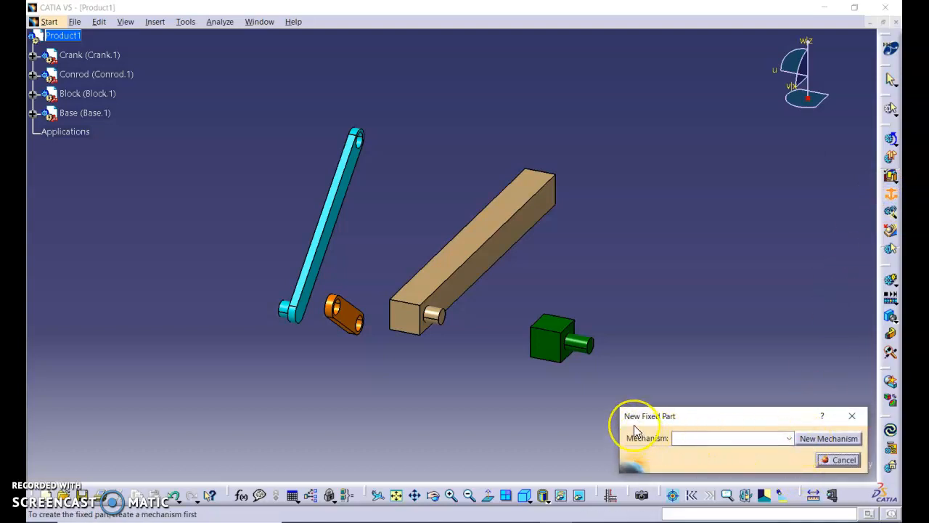
left_click(818, 444)
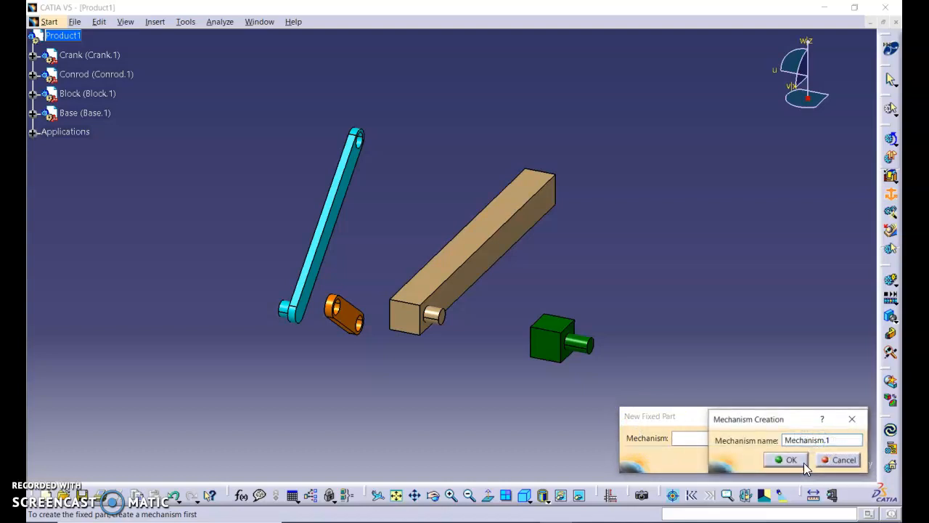
left_click(797, 461)
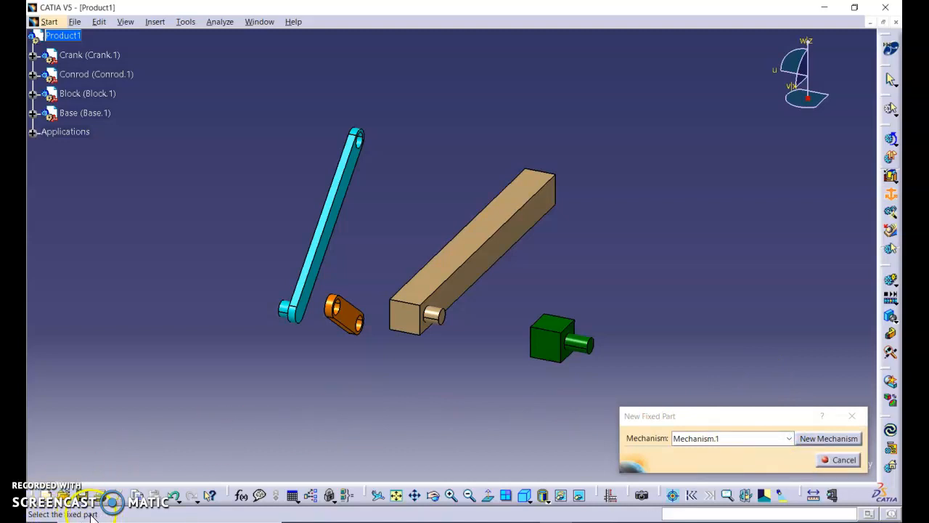
left_click(507, 249)
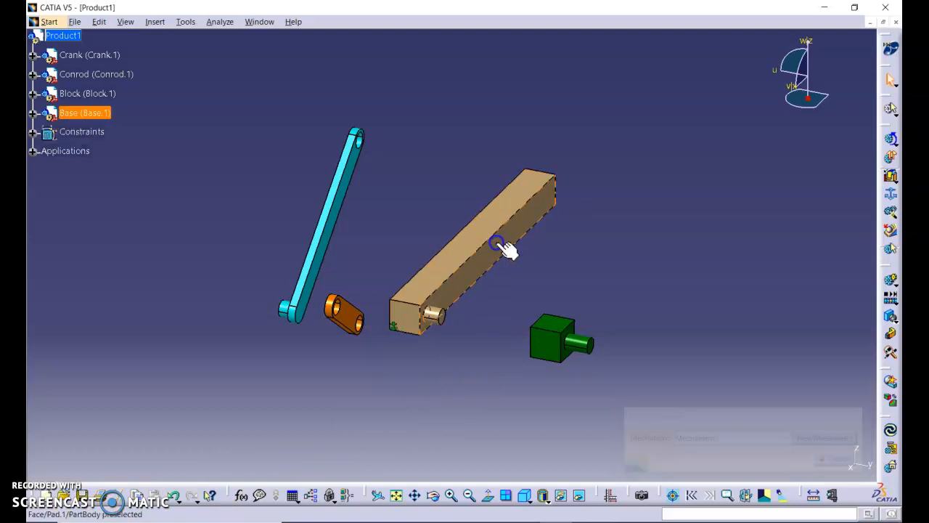
left_click(690, 276)
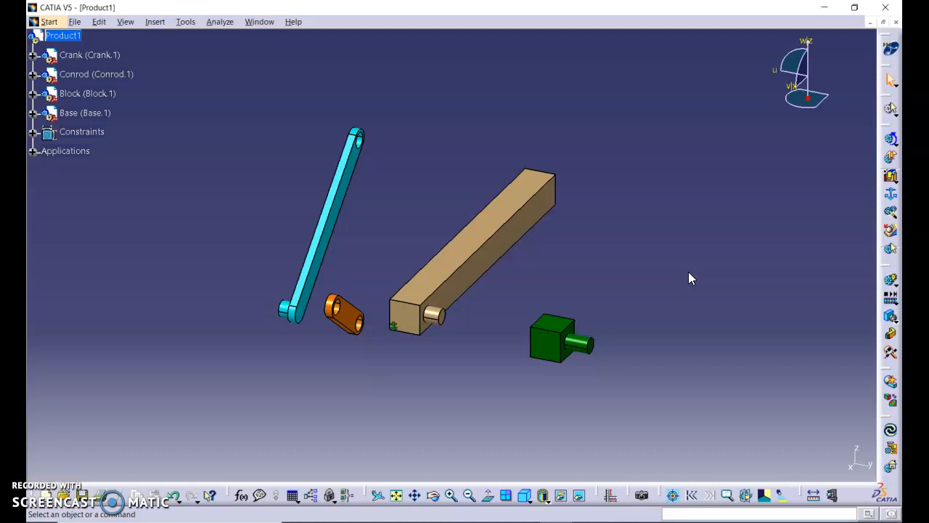
left_click(891, 175)
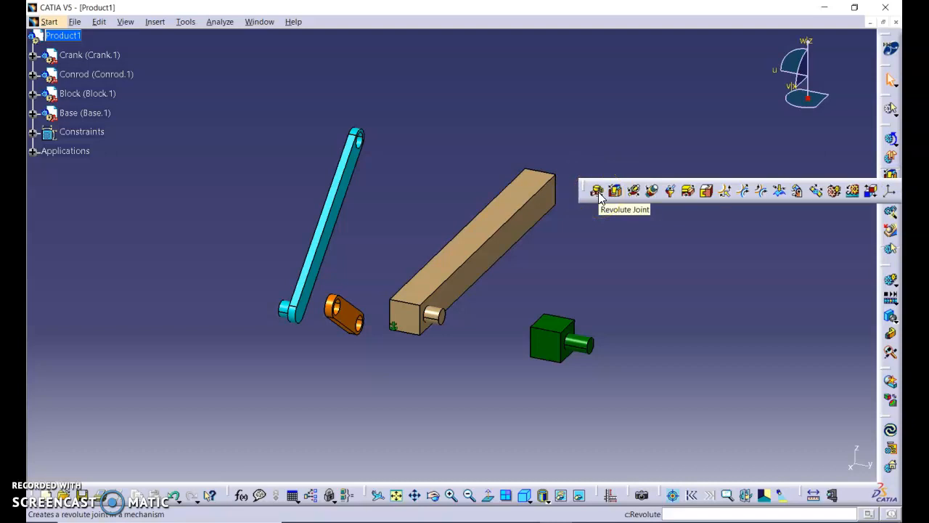
left_click(614, 269)
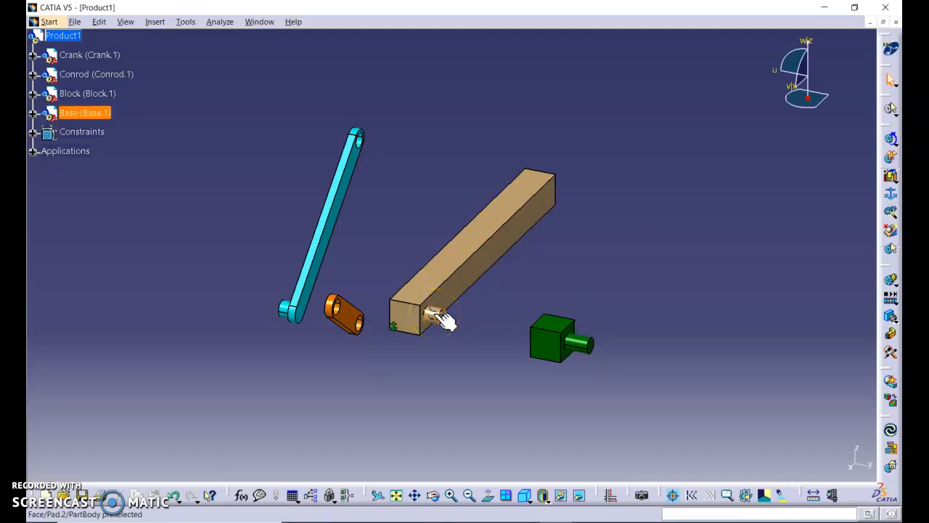
left_click(344, 316)
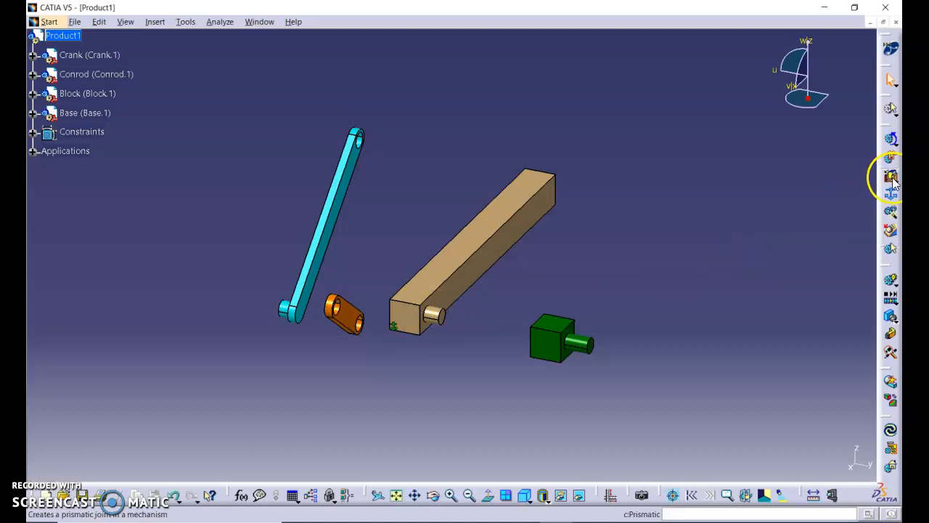
Step: Start a revolute joint in Mechanism.1 using the base pin's axis and the crank's lower hole axis as its two lines
left_click_drag(893, 185, 598, 194)
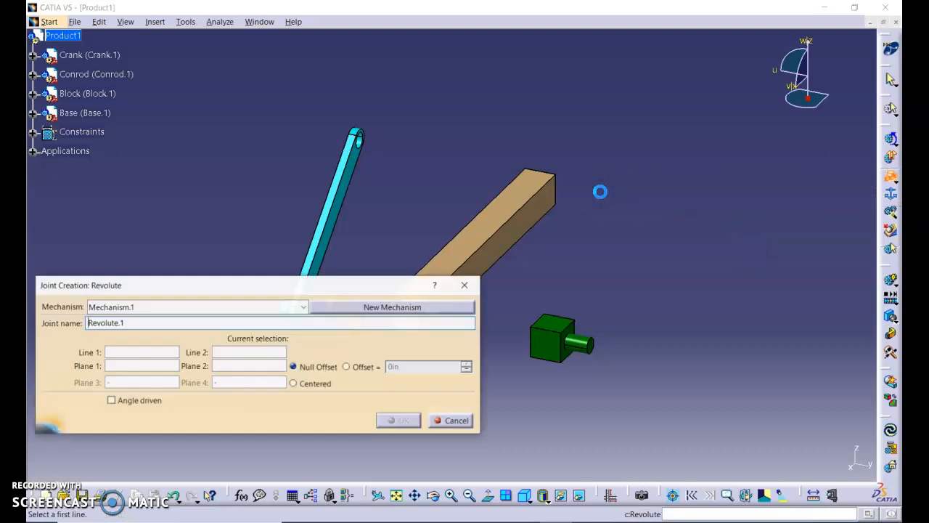
left_click_drag(318, 284, 809, 299)
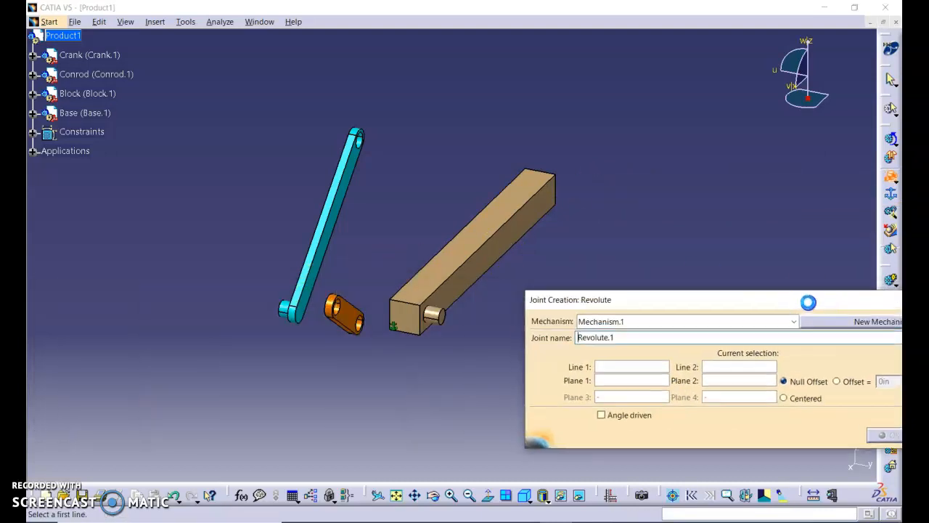
left_click_drag(623, 308, 595, 286)
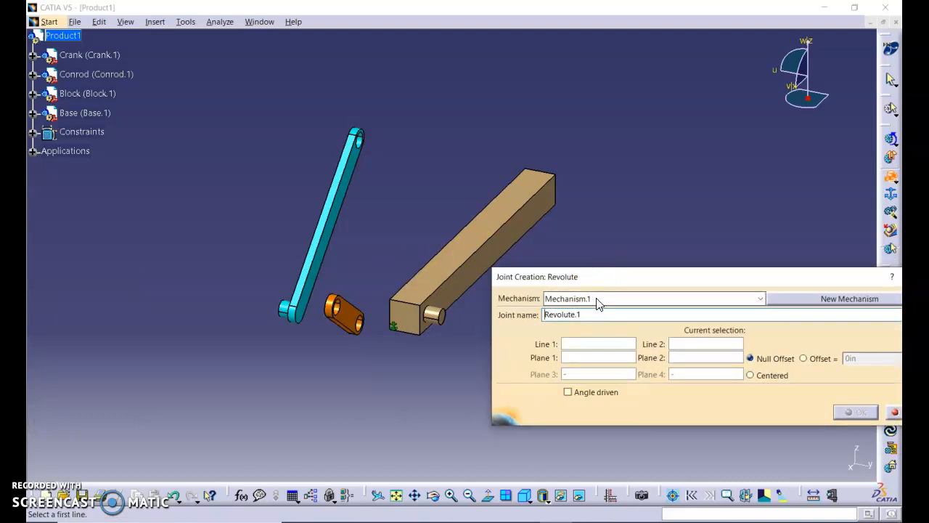
left_click(598, 304)
left_click(597, 316)
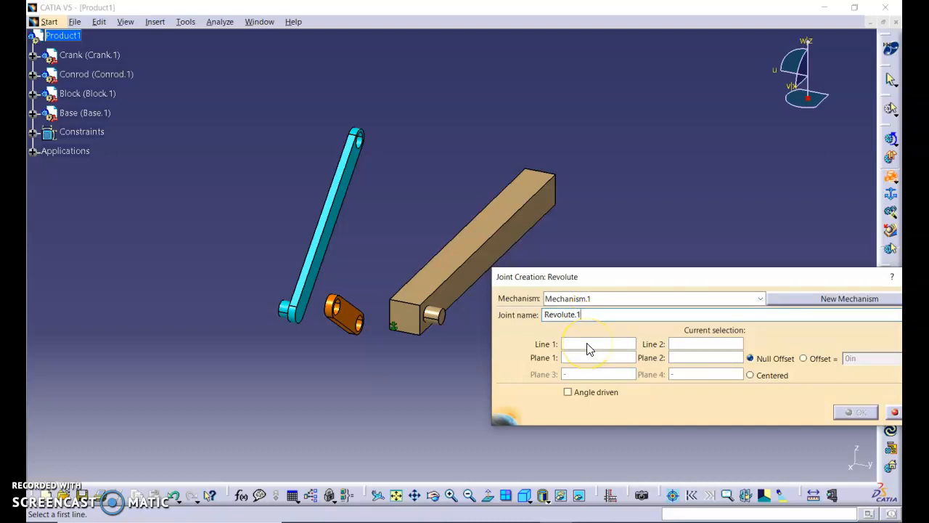
left_click(588, 348)
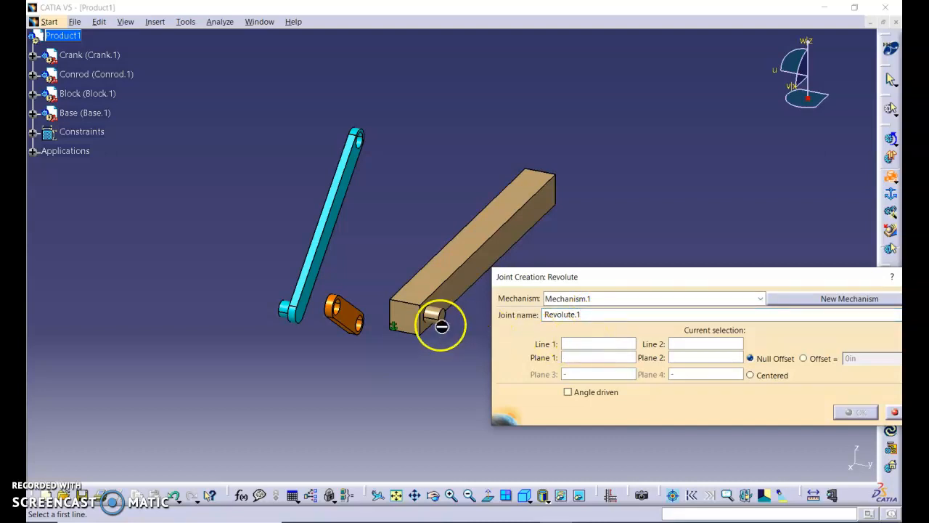
middle_click_drag(372, 314, 374, 253)
middle_click_drag(366, 269, 492, 247)
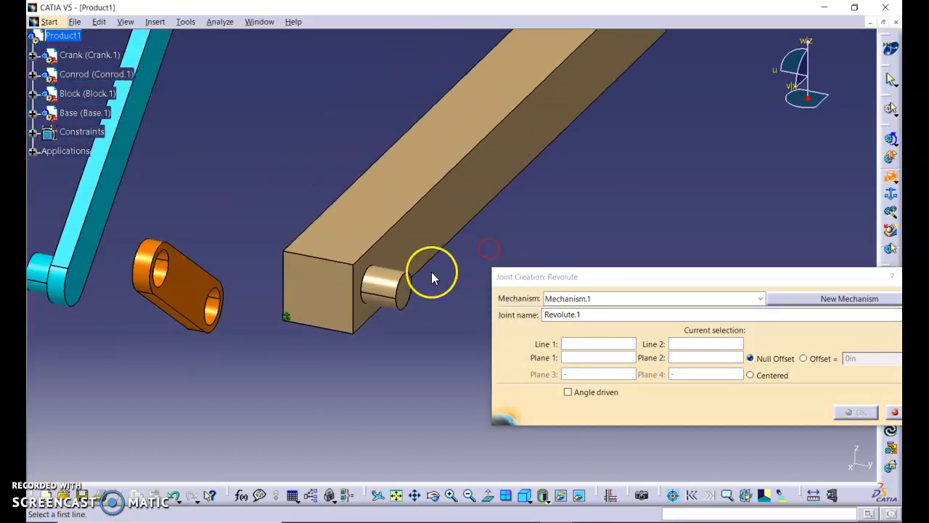
left_click(396, 285)
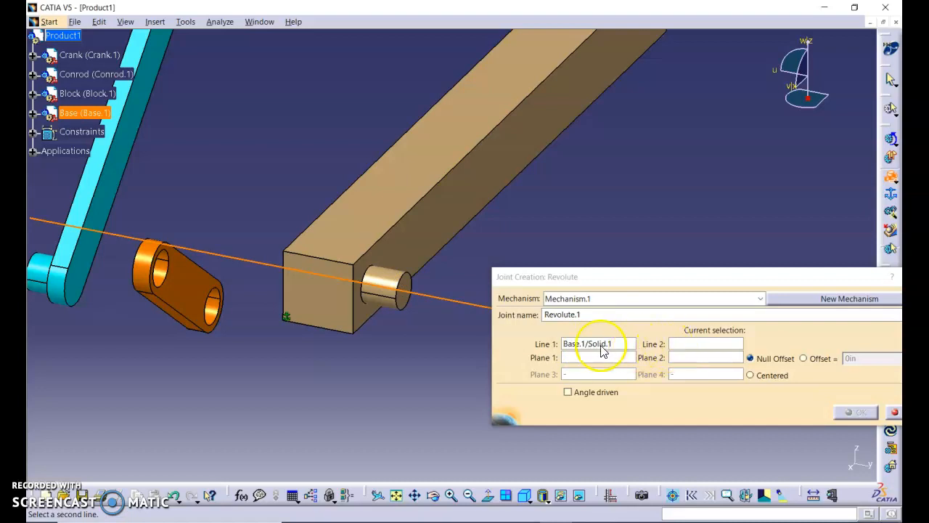
left_click(221, 312)
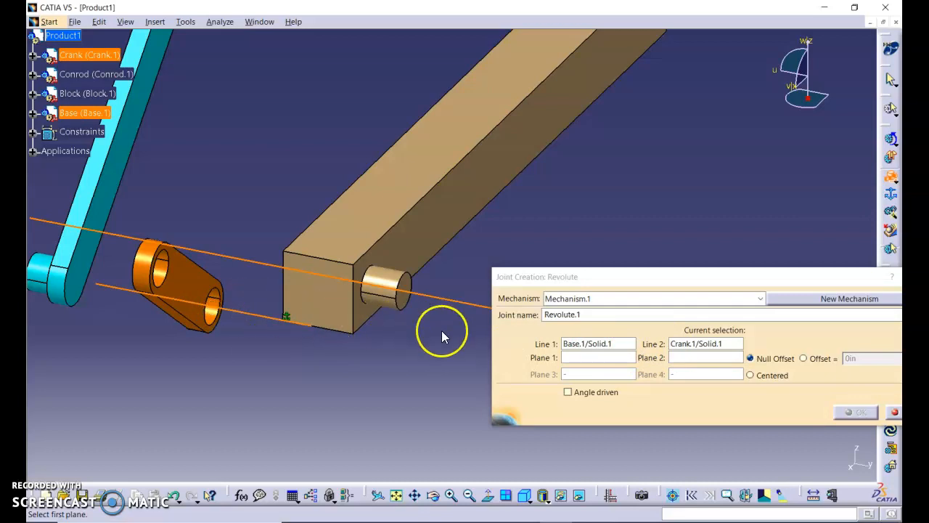
Step: Select the base pin's end face and a flat side face of the crank as the joint's two planes with null offset
left_click(586, 357)
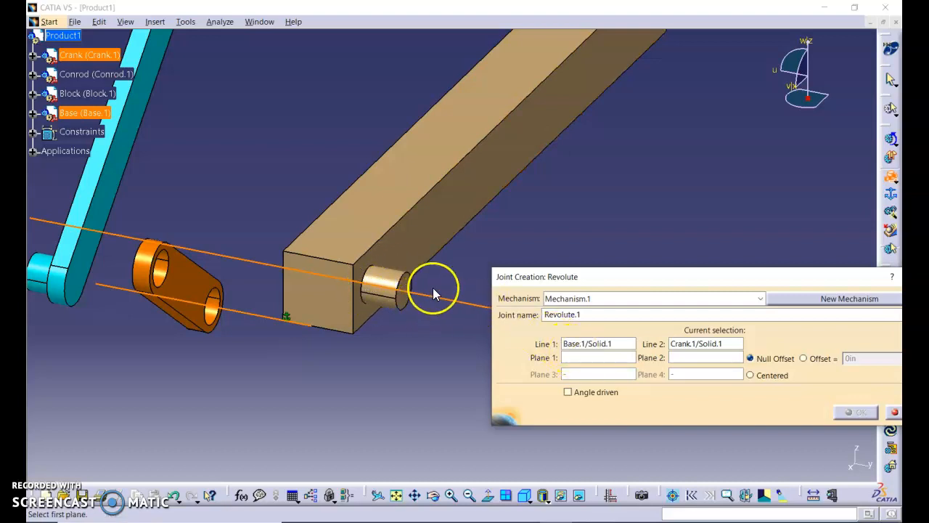
left_click(406, 283)
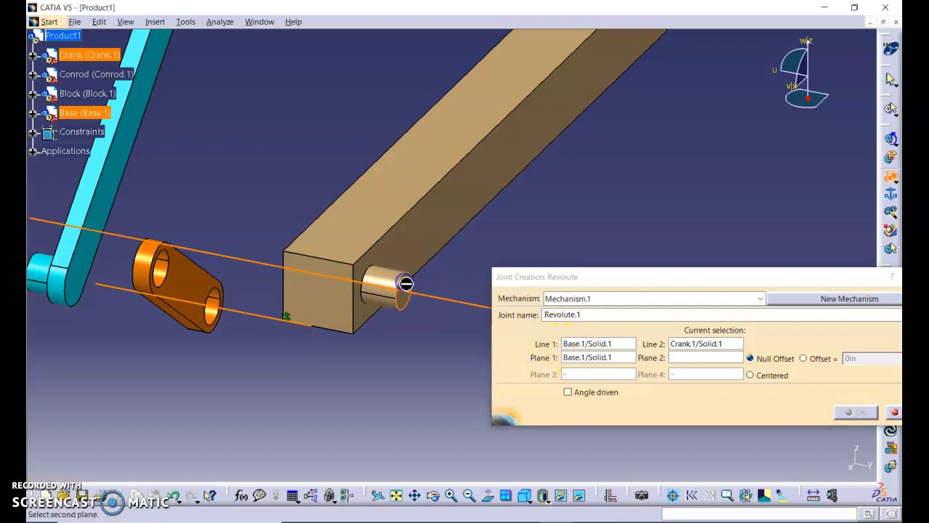
left_click(704, 355)
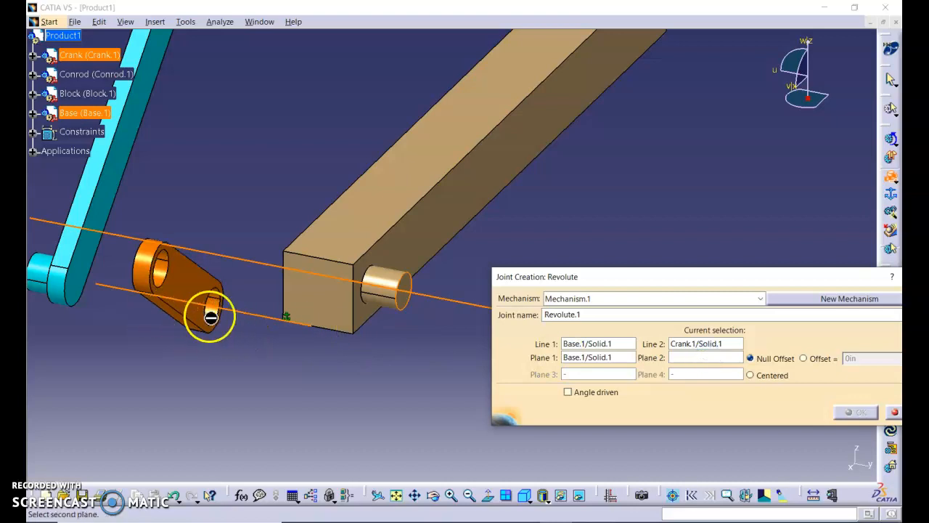
middle_click_drag(182, 311, 331, 322)
left_click(411, 270)
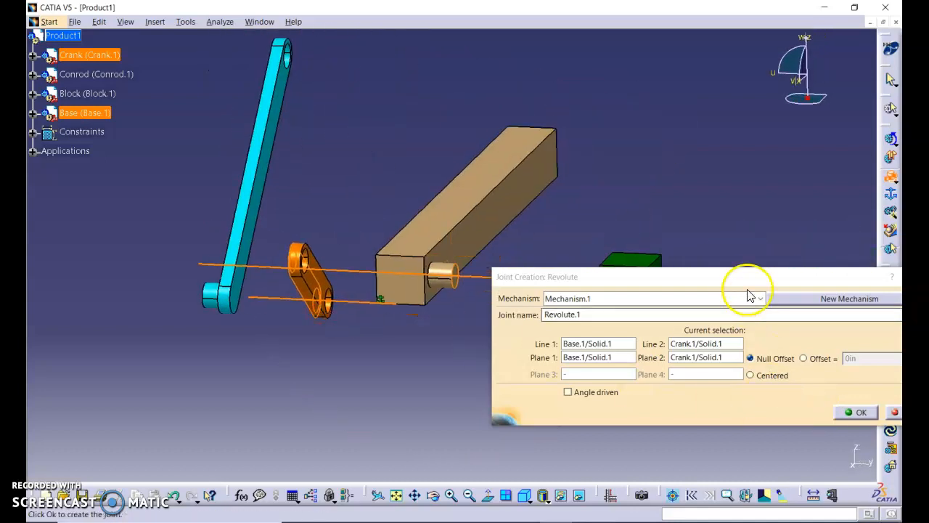
Step: Make the revolute joint angle driven and create it
left_click_drag(739, 282, 575, 332)
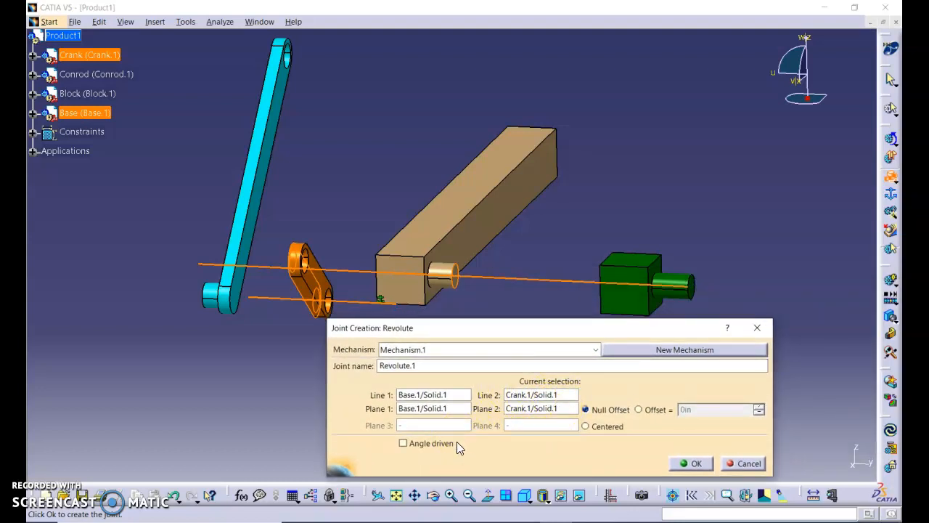
left_click(405, 444)
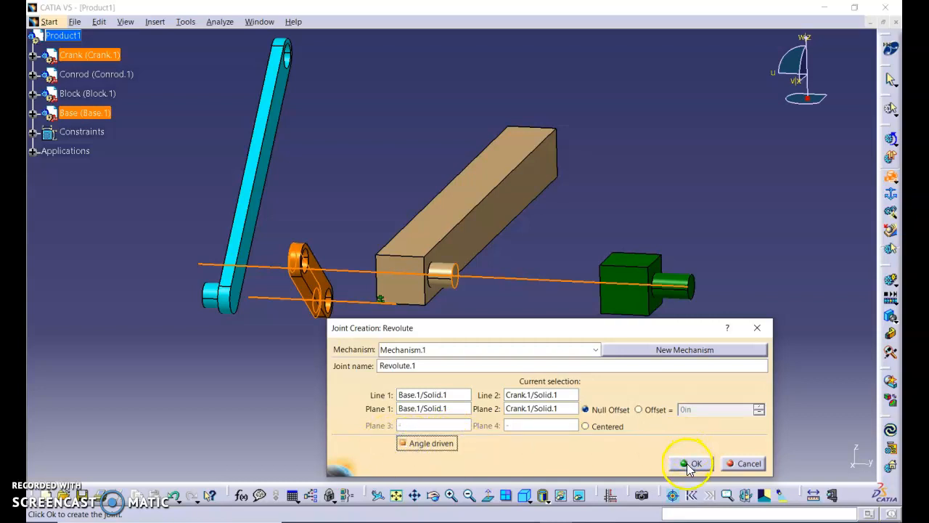
left_click(687, 464)
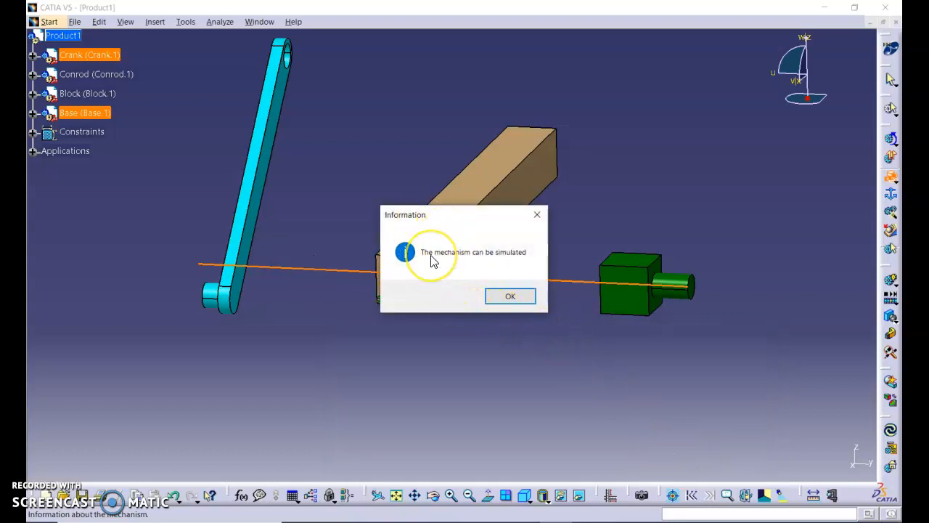
left_click(508, 298)
Step: Examine how the crank sits against the base pin and review the definition of Revolute.1 in the mechanism
middle_click_drag(464, 321, 394, 191)
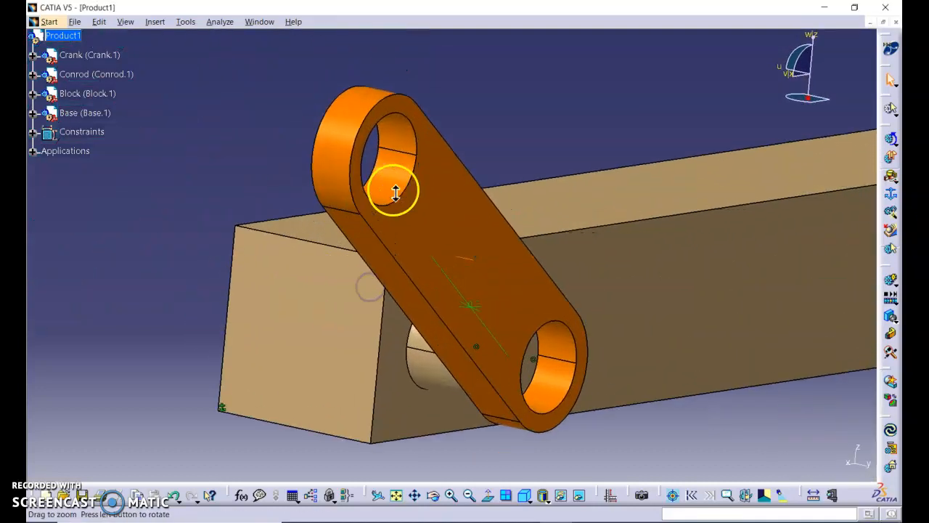
middle_click_drag(464, 361, 595, 346)
left_click(408, 338)
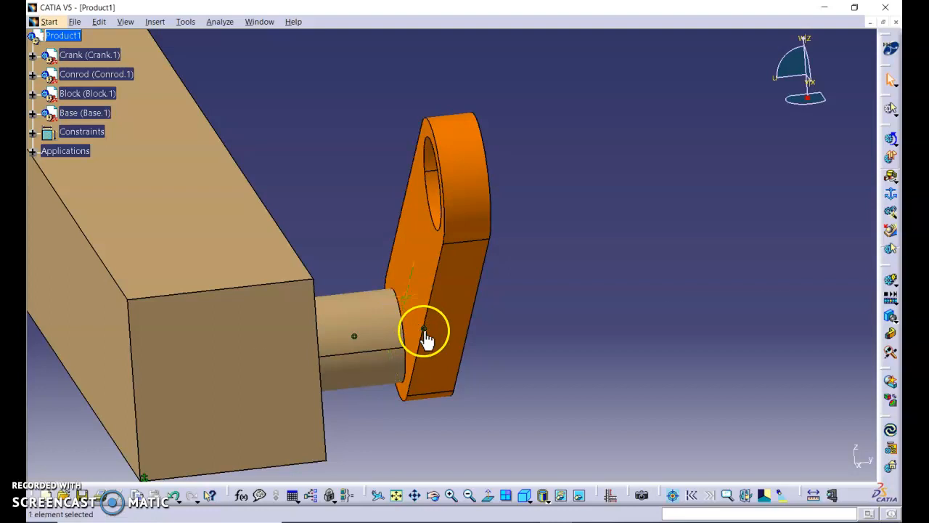
left_click(32, 151)
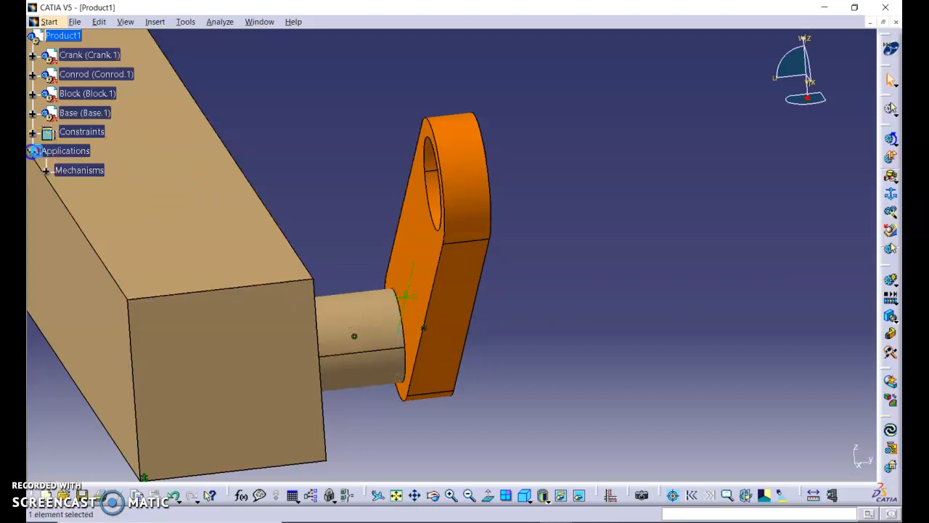
left_click(46, 171)
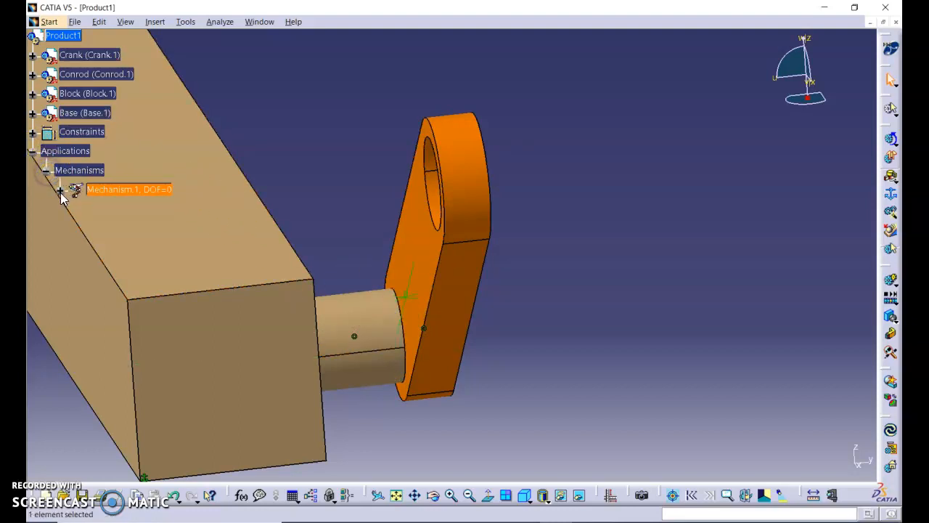
left_click(59, 190)
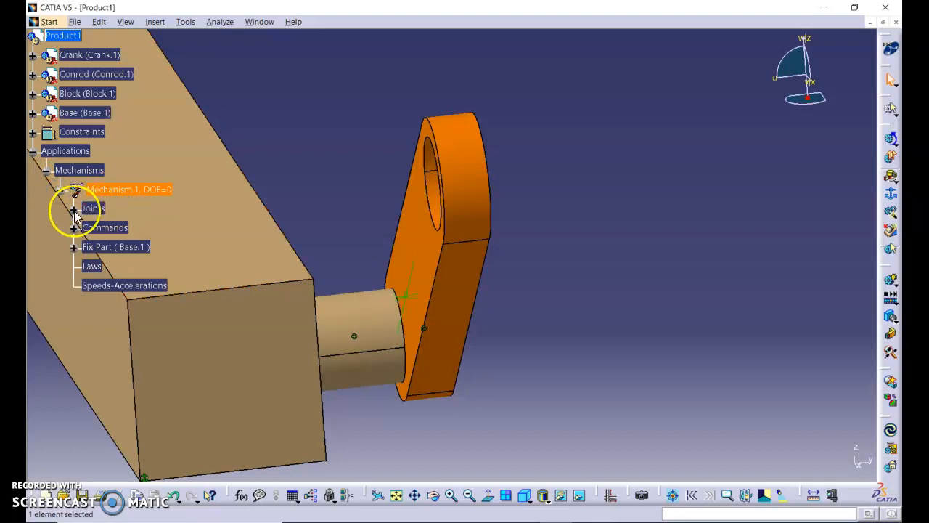
left_click(74, 210)
double_click(144, 228)
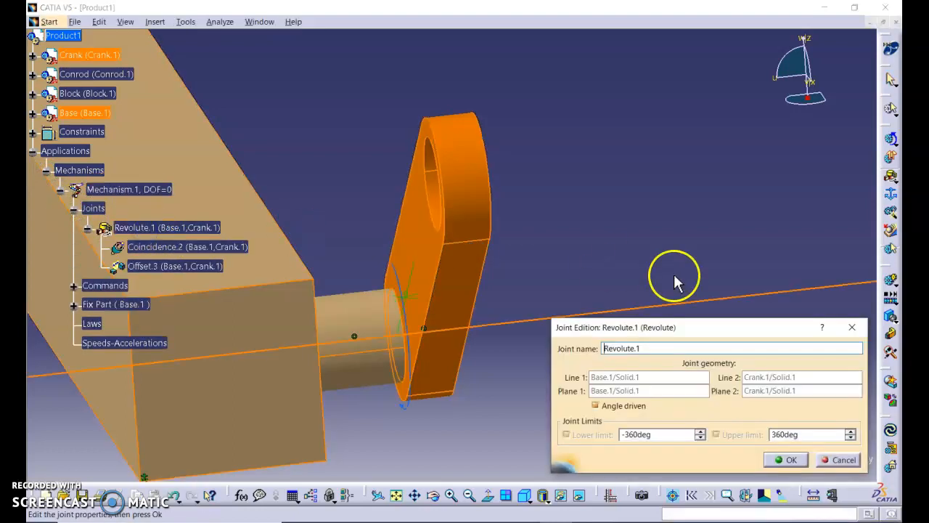
middle_click_drag(463, 379, 551, 377)
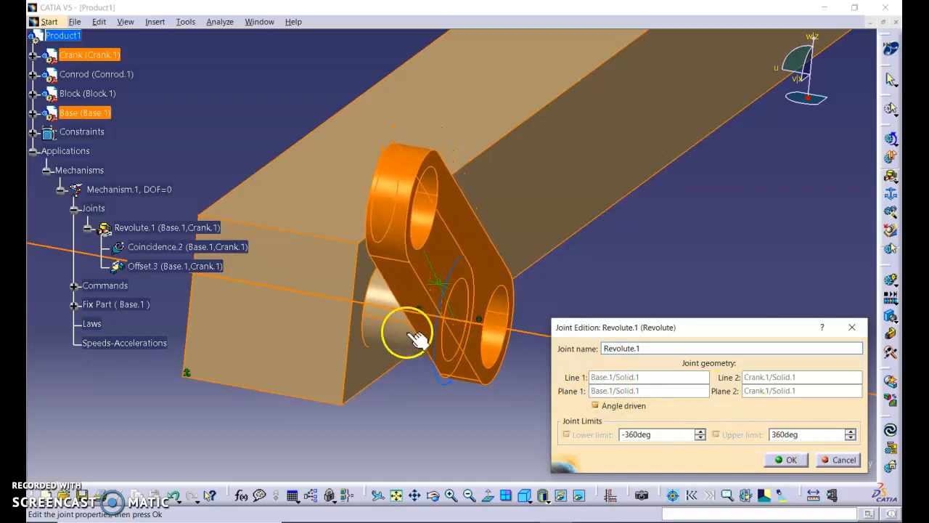
left_click(787, 460)
Step: Delete the revolute joint between the base and the crank
left_click(125, 225)
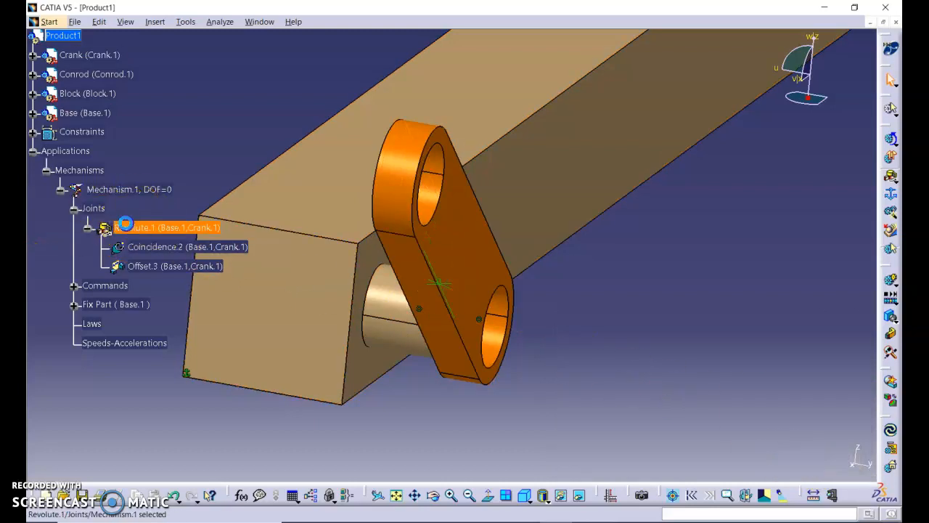
key("Delete")
key("Return")
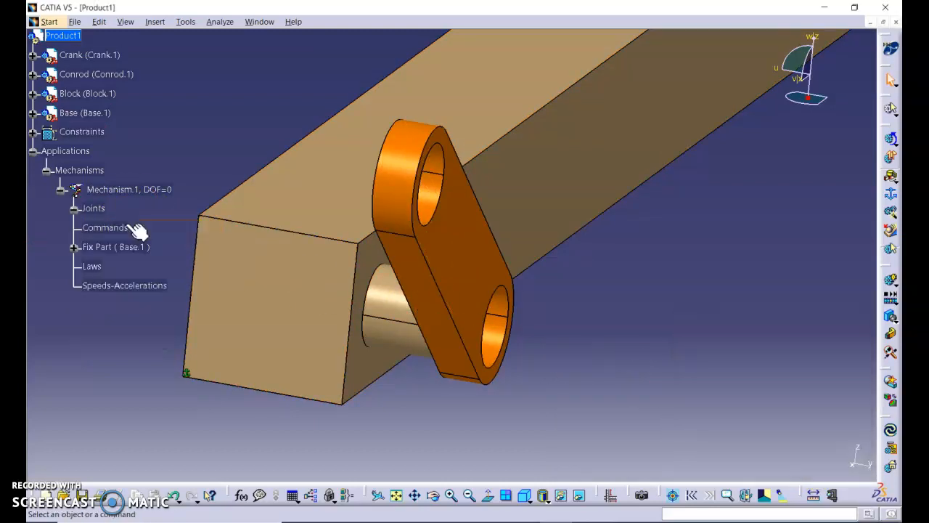
Step: Define a revolute joint from the base pin's axis and end face to the crank's lower hole axis and outer side face
left_click(891, 175)
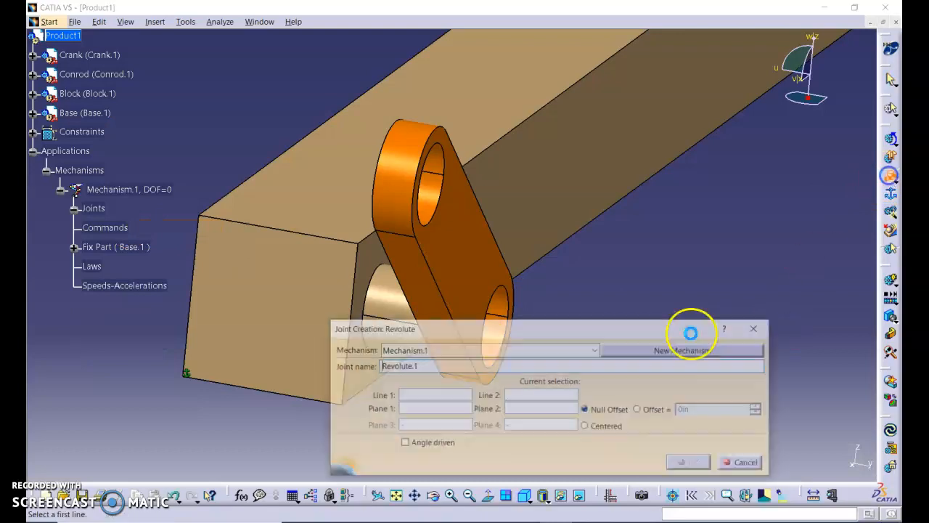
middle_click_drag(446, 280, 415, 213)
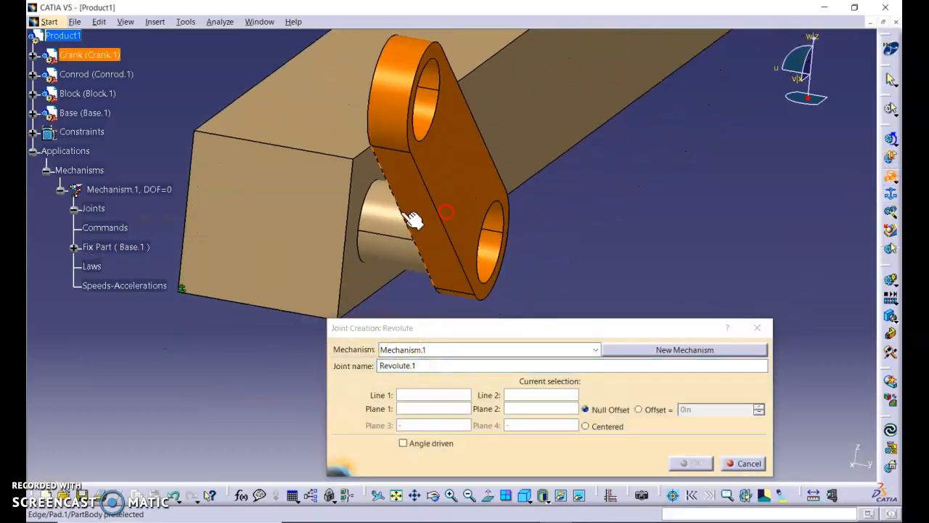
left_click(400, 222)
left_click(488, 252)
middle_click_drag(465, 266, 527, 266)
left_click(559, 256)
left_click(528, 216)
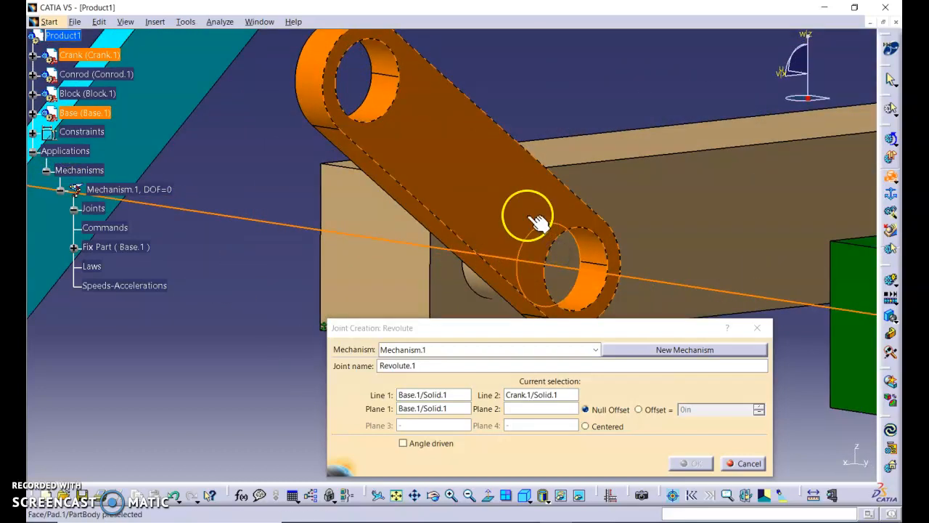
Step: Make the base–crank revolute joint angle driven, create it and clear the selection
left_click(435, 444)
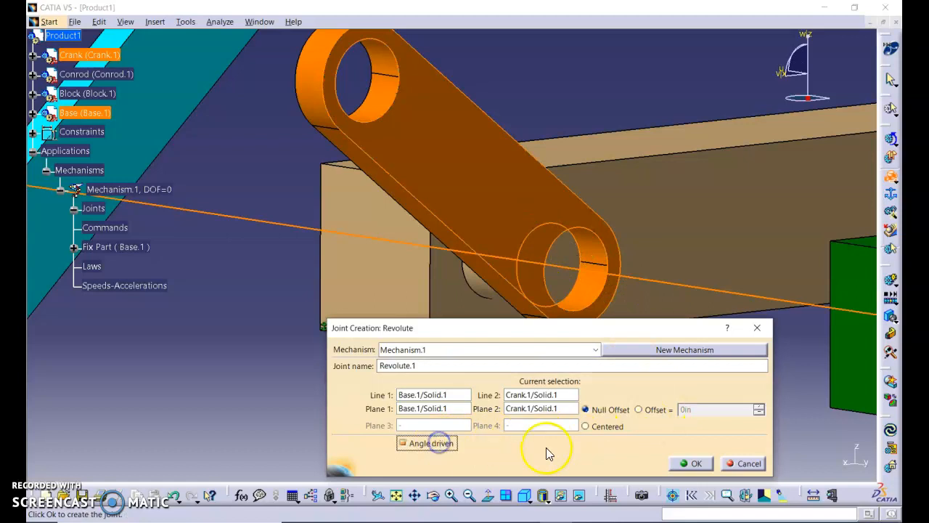
left_click(686, 465)
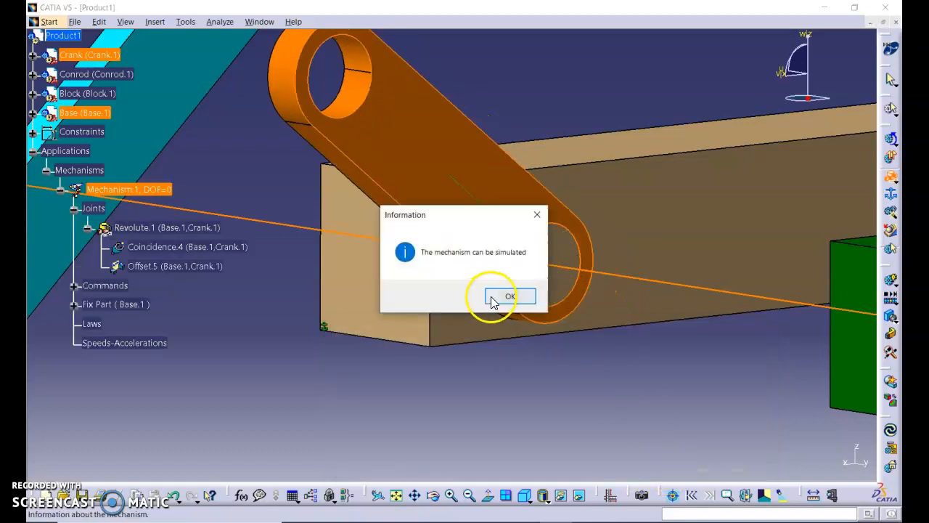
left_click(509, 297)
middle_click_drag(506, 370, 465, 307)
left_click(512, 338)
middle_click_drag(493, 380, 528, 398)
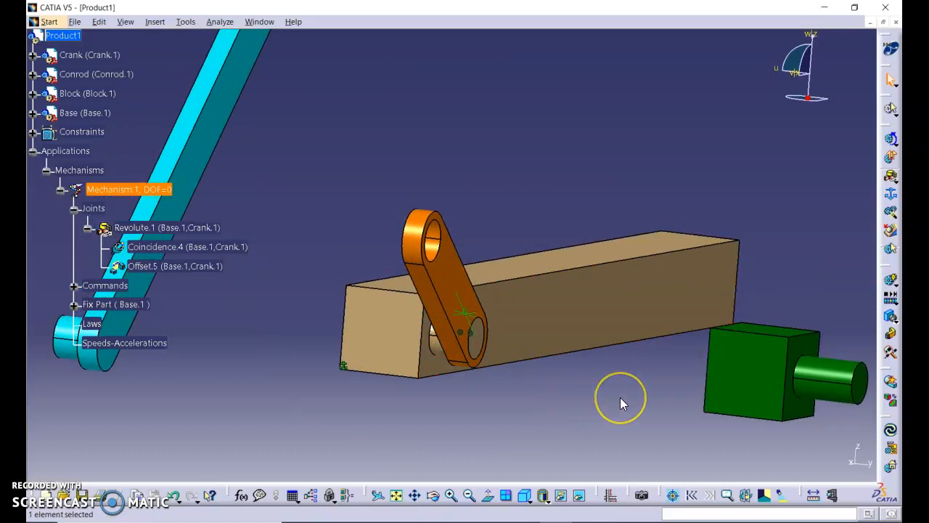
left_click(814, 283)
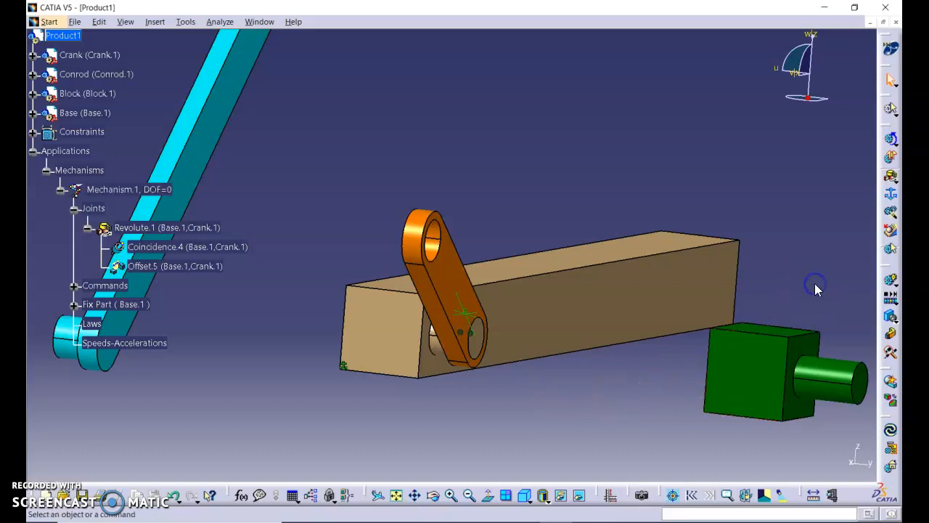
Step: Create a simulation of Mechanism.1 and run Command.1 to -360 to turn the crank
left_click(890, 282)
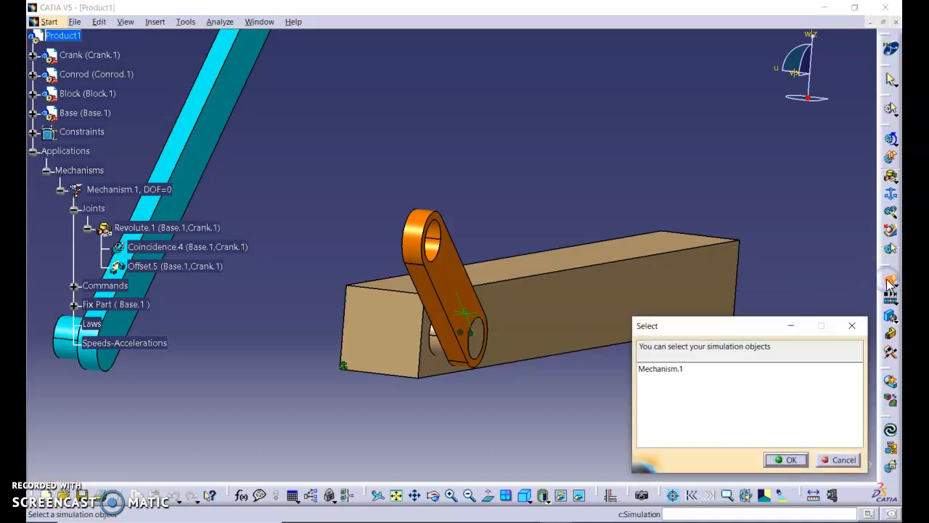
left_click(661, 370)
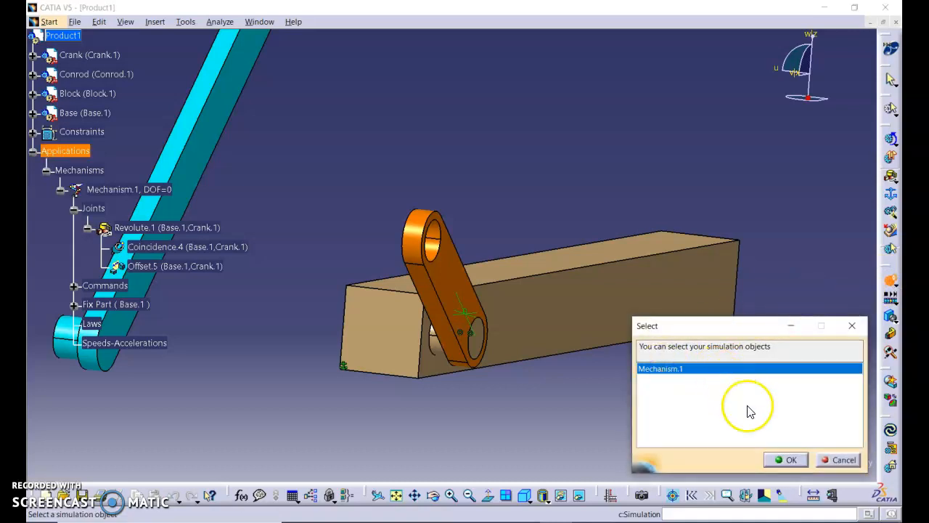
left_click(784, 460)
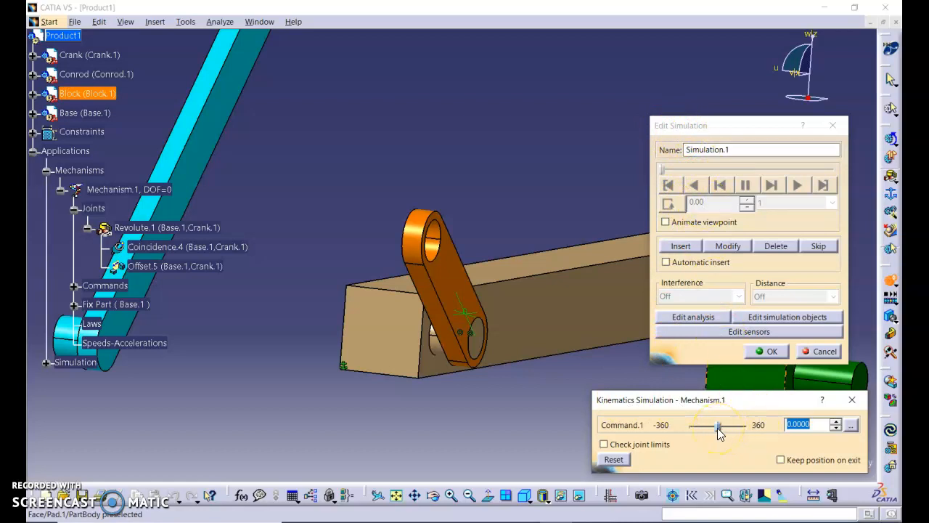
left_click_drag(717, 428, 688, 423)
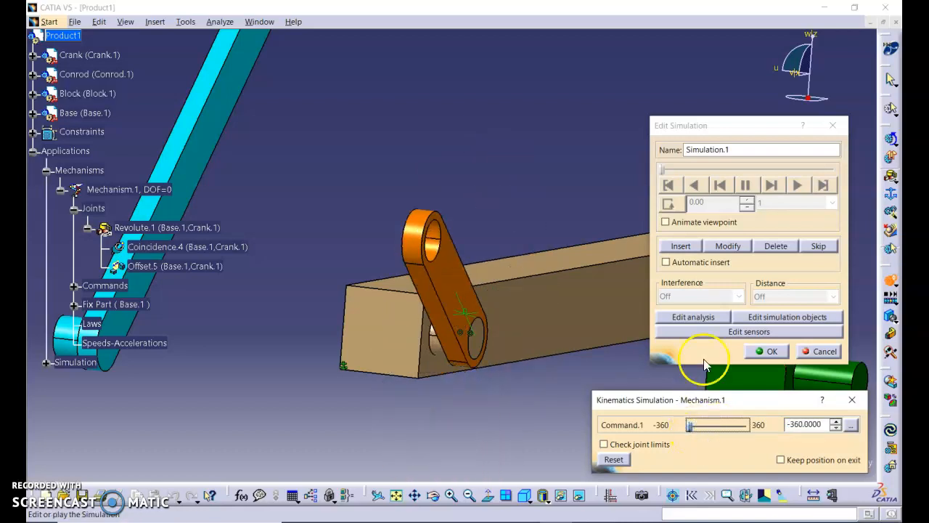
Step: Insert the -360 position into the simulation and play it backward and forward with an interpolation step of 0.01
left_click(681, 246)
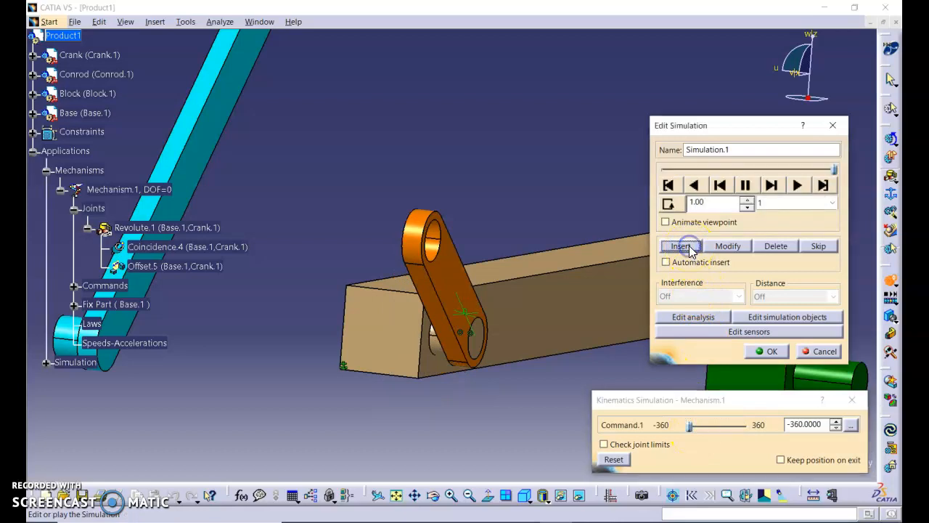
left_click(791, 203)
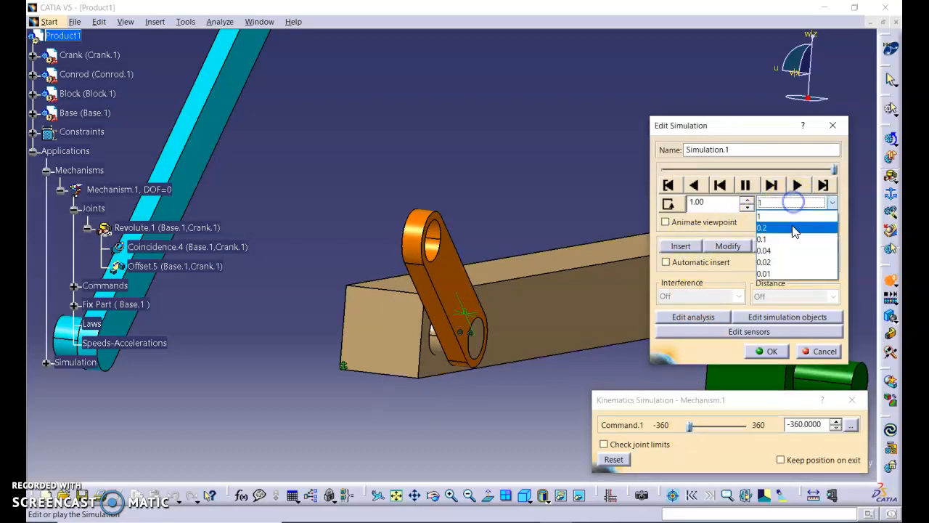
left_click(784, 262)
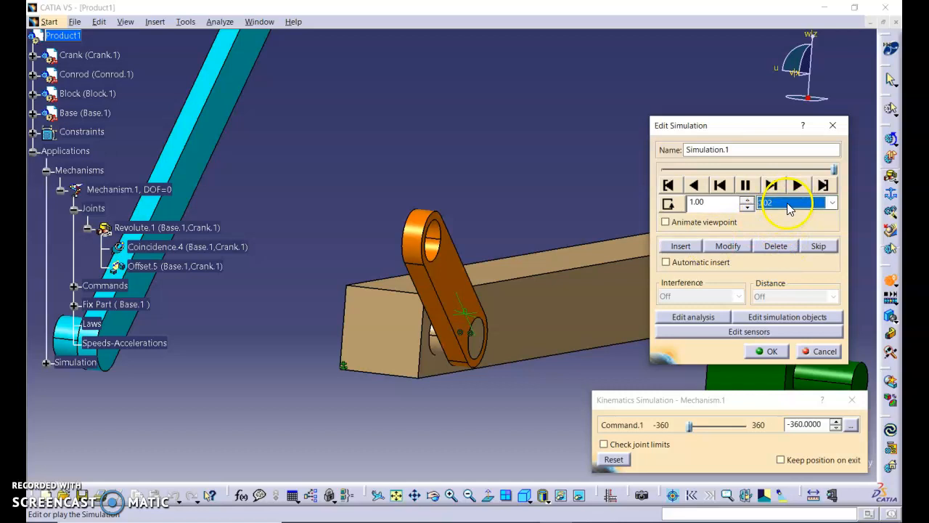
left_click(789, 205)
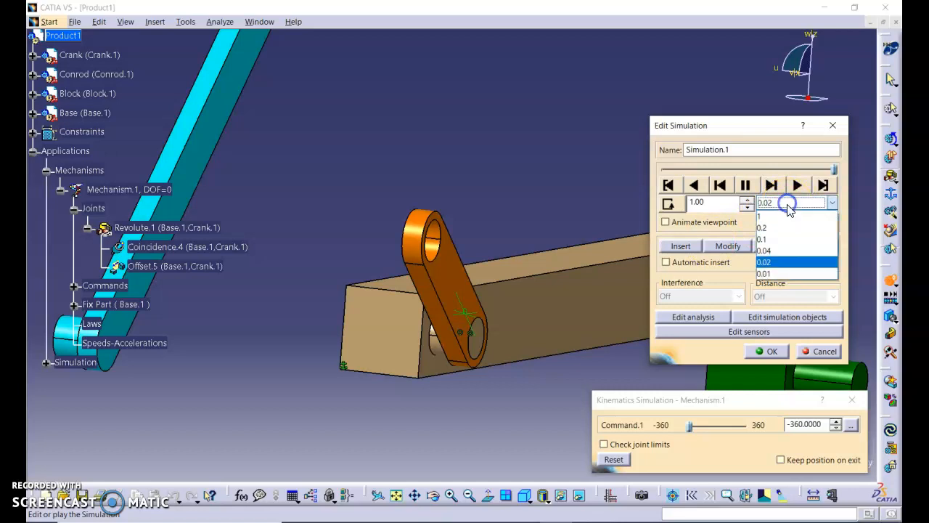
left_click(779, 276)
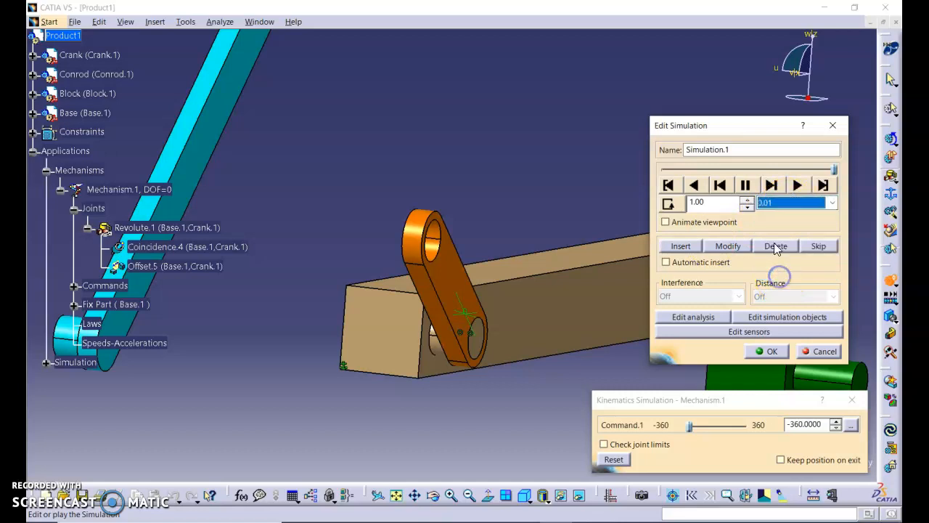
left_click(694, 186)
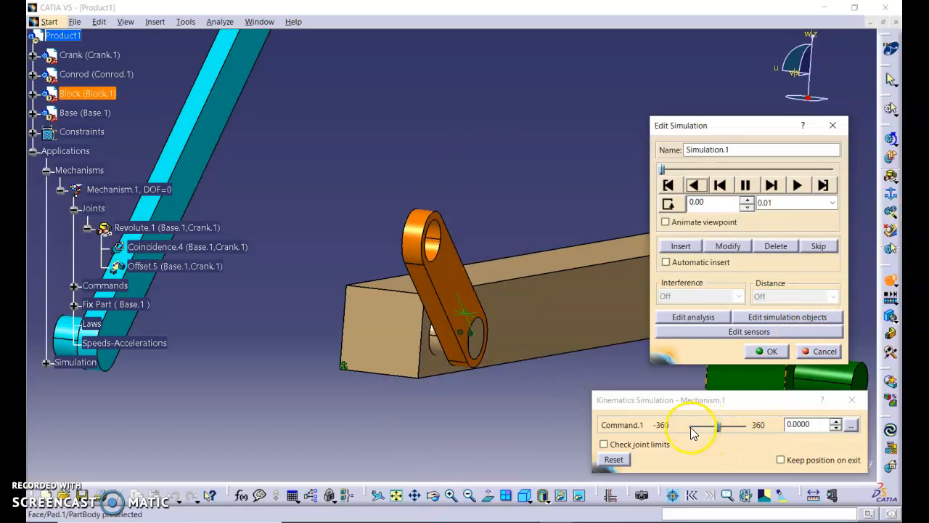
left_click(801, 188)
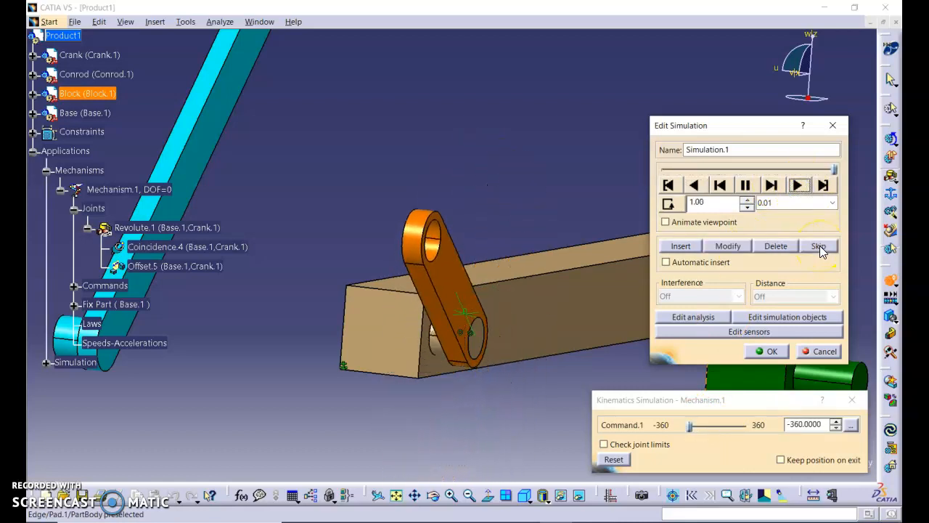
Step: Insert another simulation position with Command.1 at 360 and play the simulation backward to the start
left_click_drag(690, 428, 749, 432)
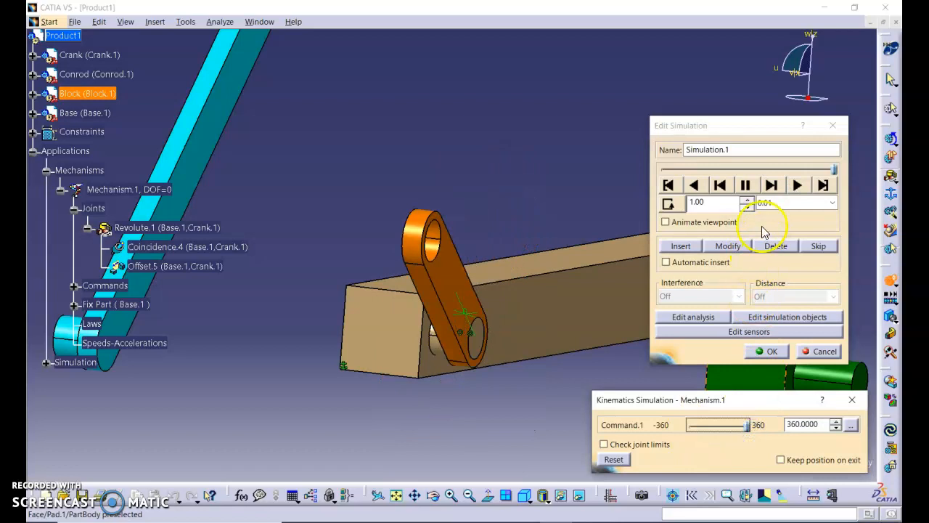
left_click(683, 248)
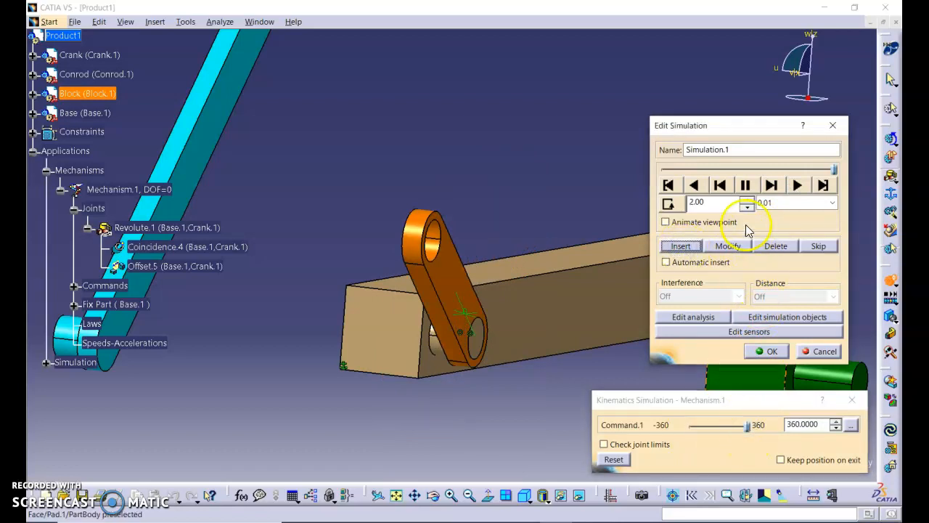
left_click(696, 186)
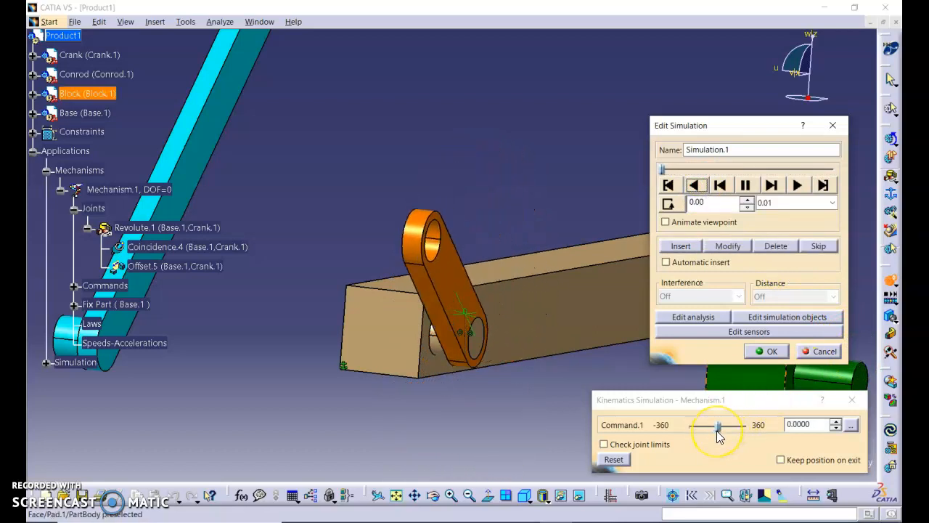
Step: Change the simulation's loop mode to repeat playback and play the crank's rotation forward
left_click(678, 205)
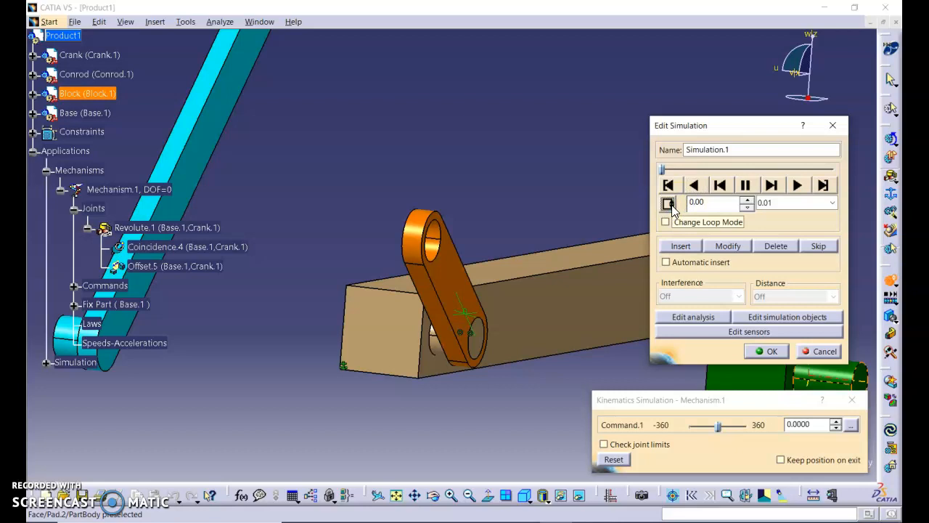
left_click(671, 205)
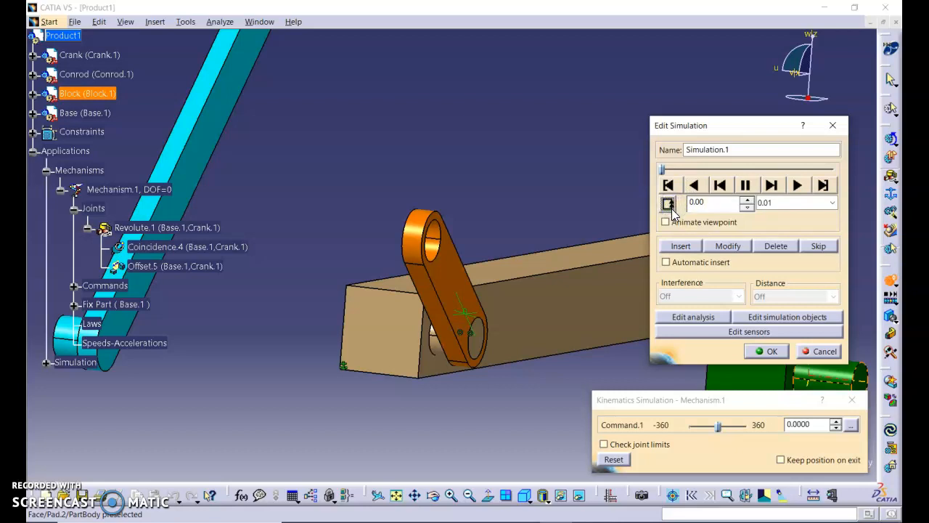
left_click(673, 204)
left_click(667, 205)
left_click(671, 207)
left_click(800, 185)
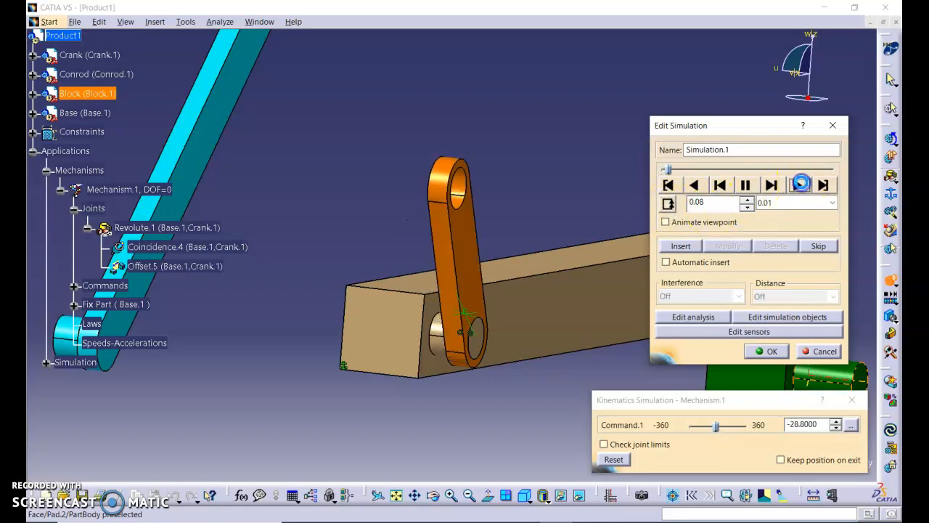
left_click(791, 229)
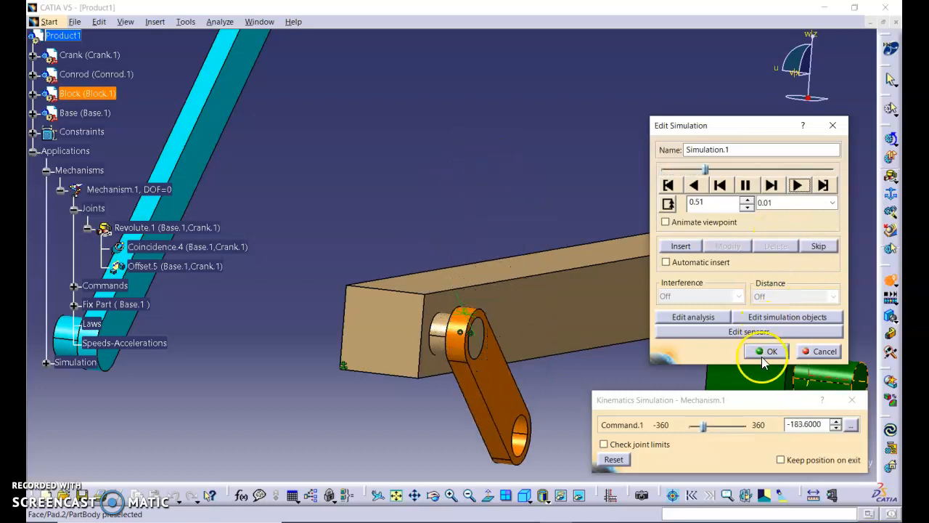
Step: Pause and resume the looping playback, stop it, accept the simulation and expand Simulation.1 in the tree
left_click(745, 186)
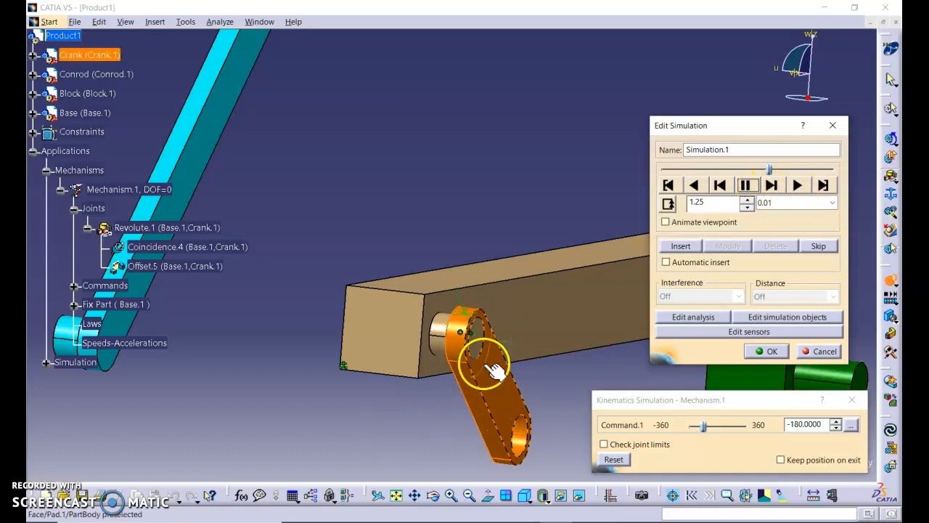
left_click(797, 186)
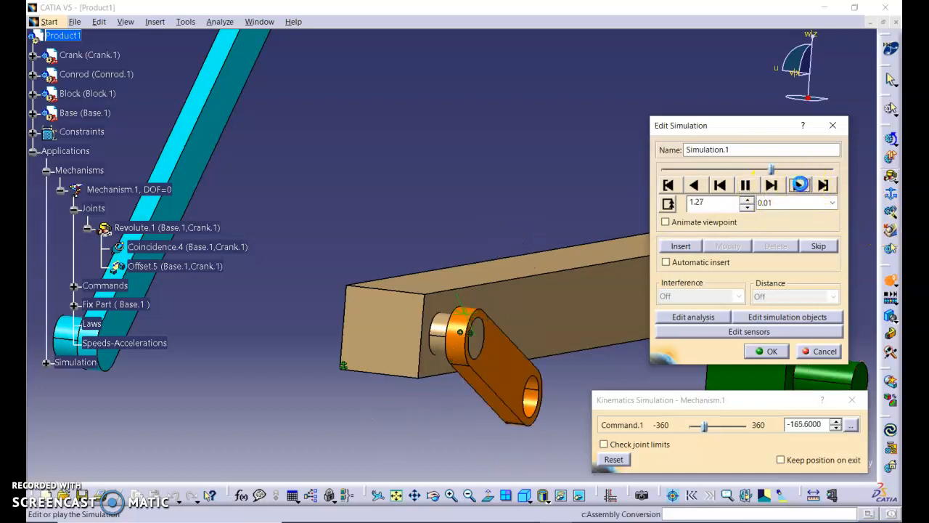
left_click(745, 186)
left_click(760, 351)
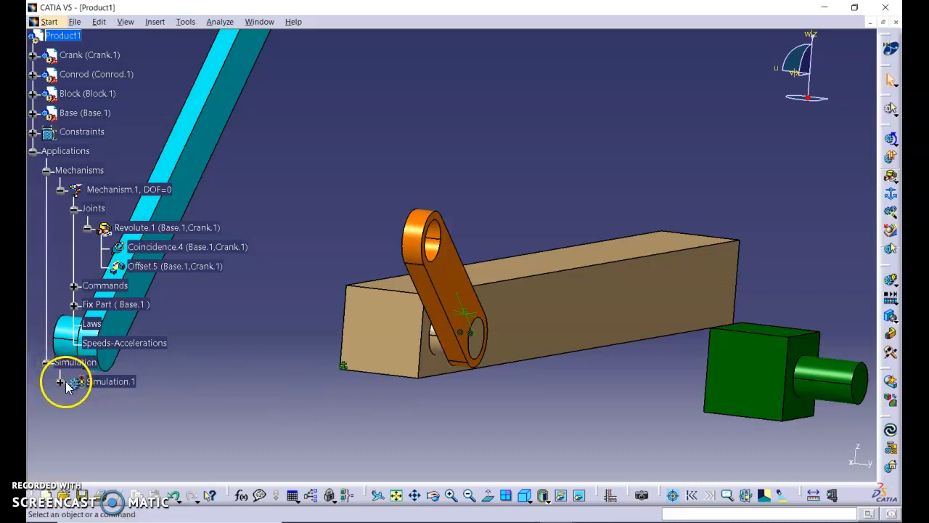
left_click(59, 382)
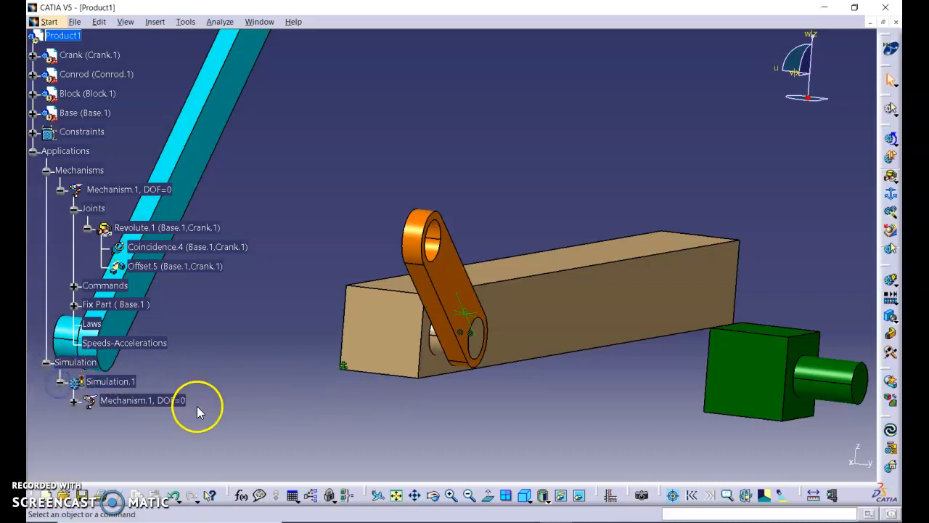
Step: Start a revolute joint using the conrod's pin axis and the crank's upper hole axis as its two lines
middle_click_drag(491, 191, 512, 244)
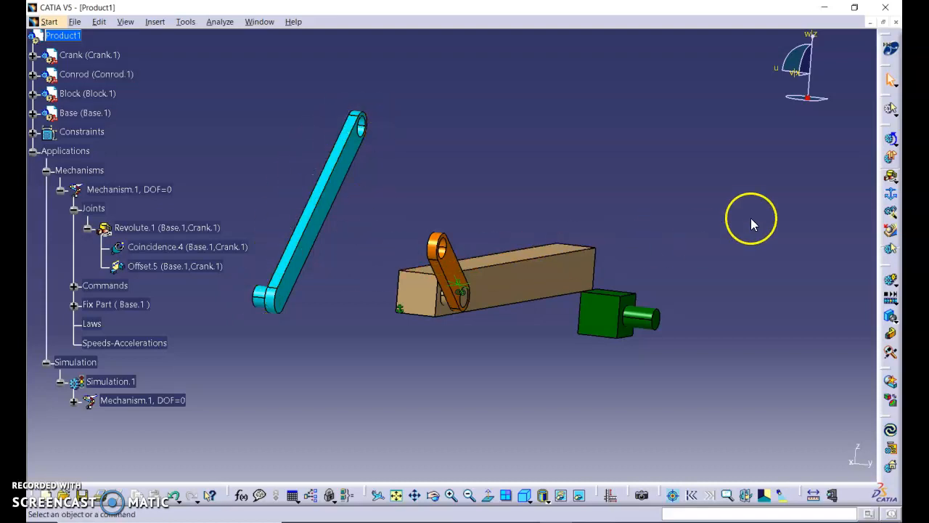
left_click(891, 183)
middle_click_drag(350, 276, 511, 145)
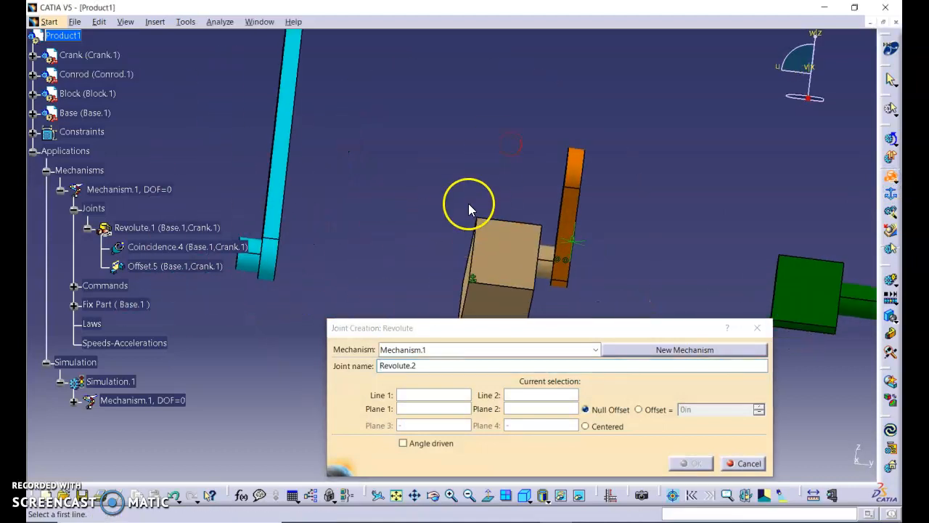
middle_click_drag(624, 232, 591, 257)
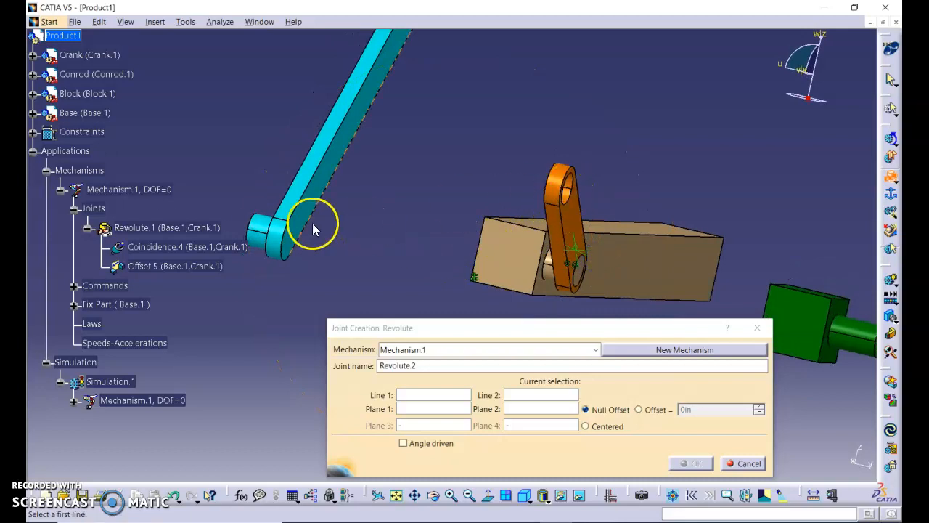
left_click(276, 231)
mouse_move(407, 224)
middle_mouse_down()
mouse_move(431, 211)
mouse_move(420, 214)
middle_mouse_up()
left_click(581, 165)
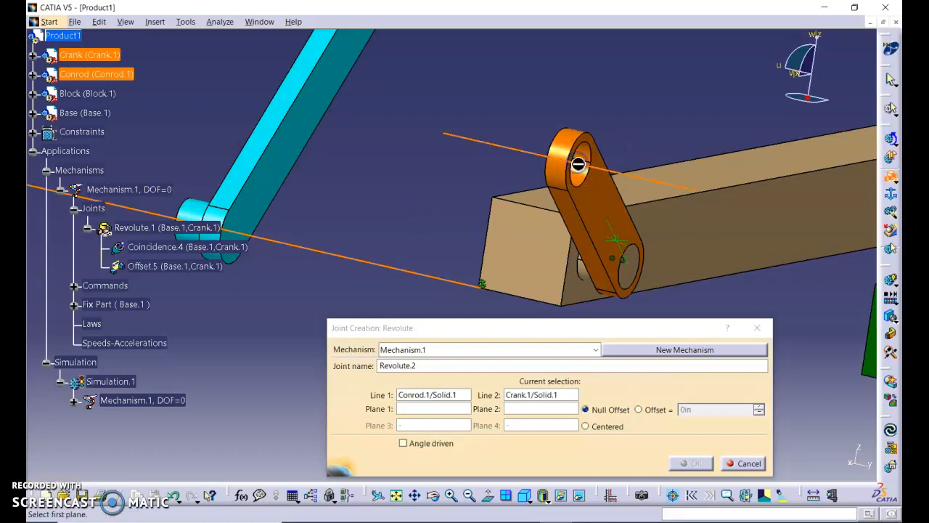
Step: Set the conrod's pin-side face and the crank's outer side face as the joint planes with null offset and create the joint
left_click(417, 407)
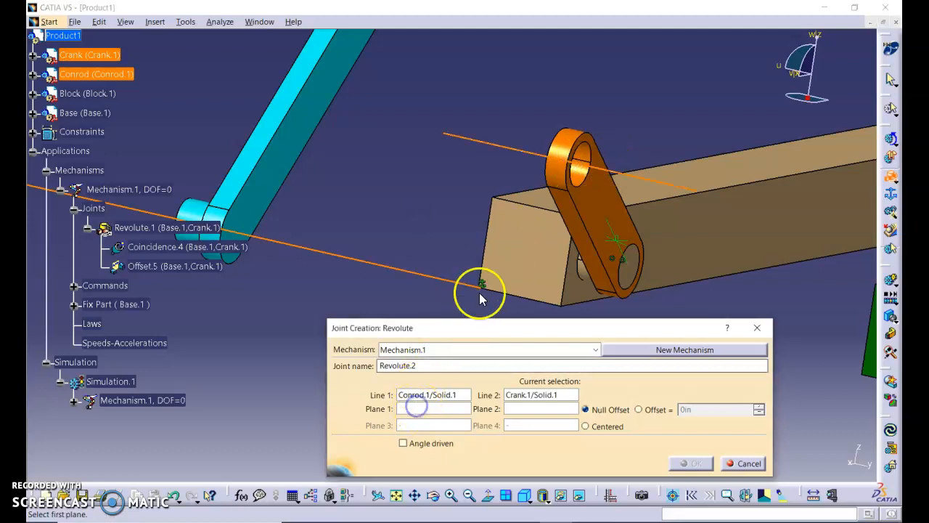
middle_click_drag(279, 196, 416, 217)
middle_click_drag(424, 169, 330, 210)
left_click(546, 226)
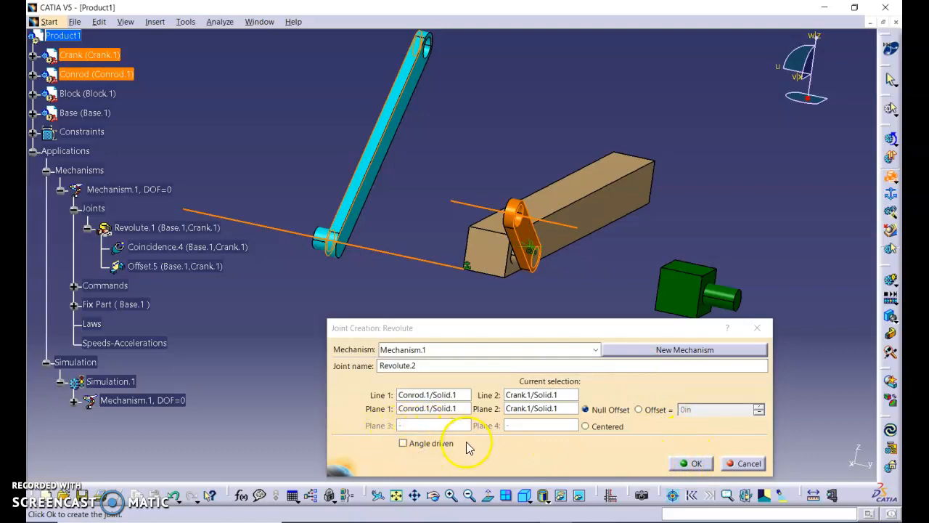
left_click(691, 463)
Step: Start a revolute joint using the block's pin axis and the conrod's free-end hole axis as its two lines
middle_click_drag(533, 289, 501, 395)
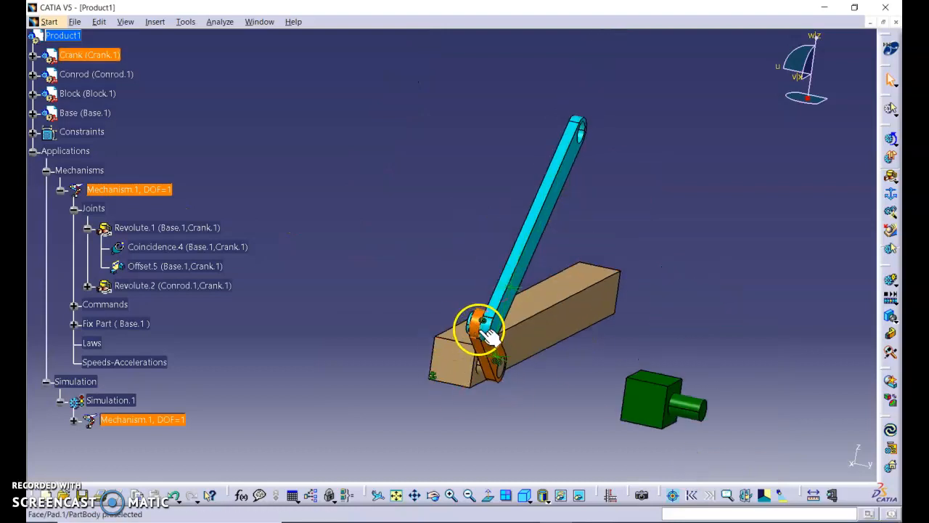
middle_click_drag(629, 332, 510, 311)
middle_click_drag(447, 357, 560, 353)
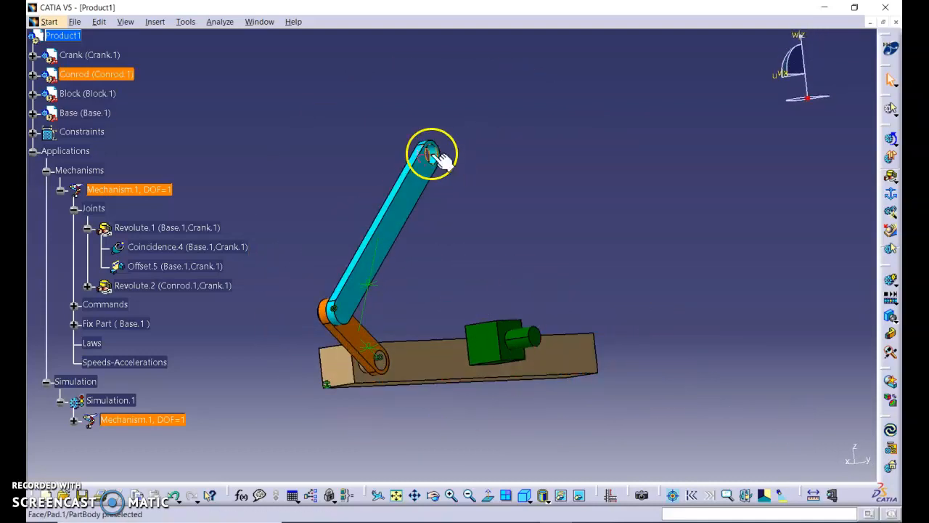
left_click(648, 265)
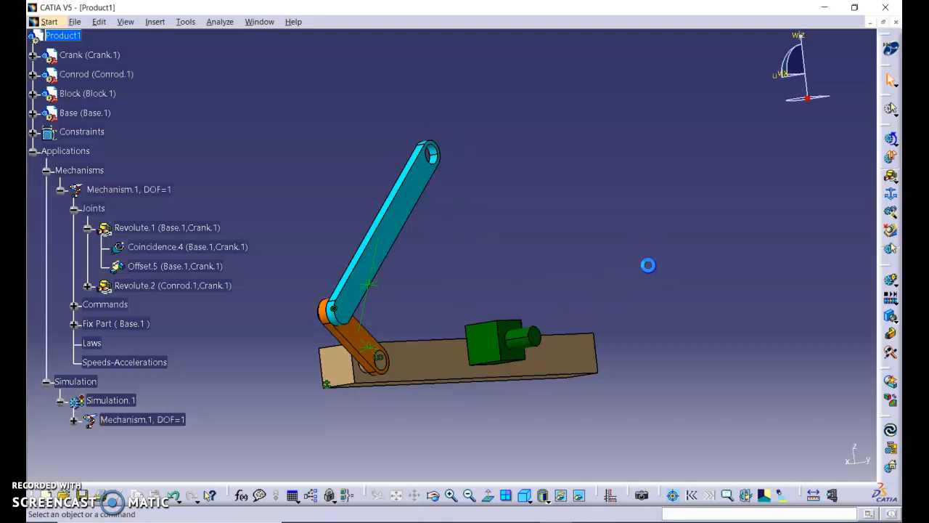
middle_click_drag(461, 250, 656, 285)
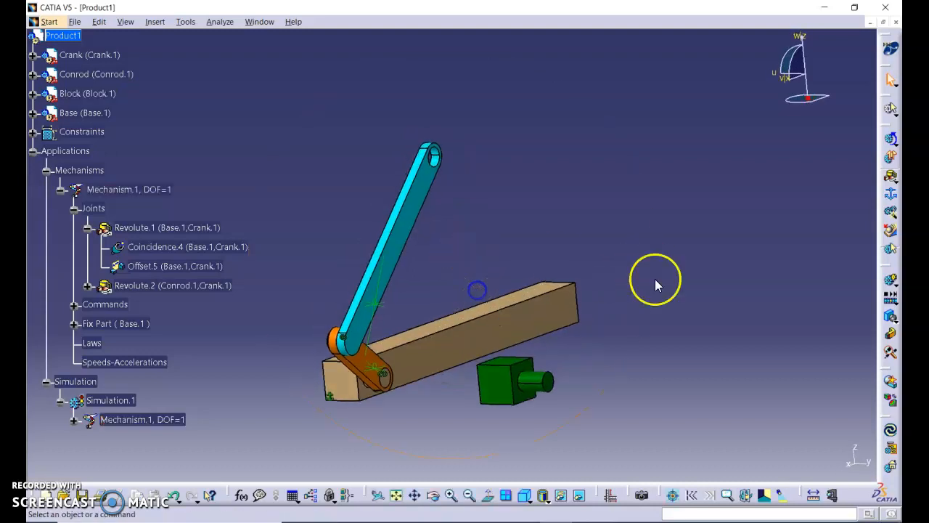
left_click(892, 180)
middle_click_drag(647, 207, 558, 143)
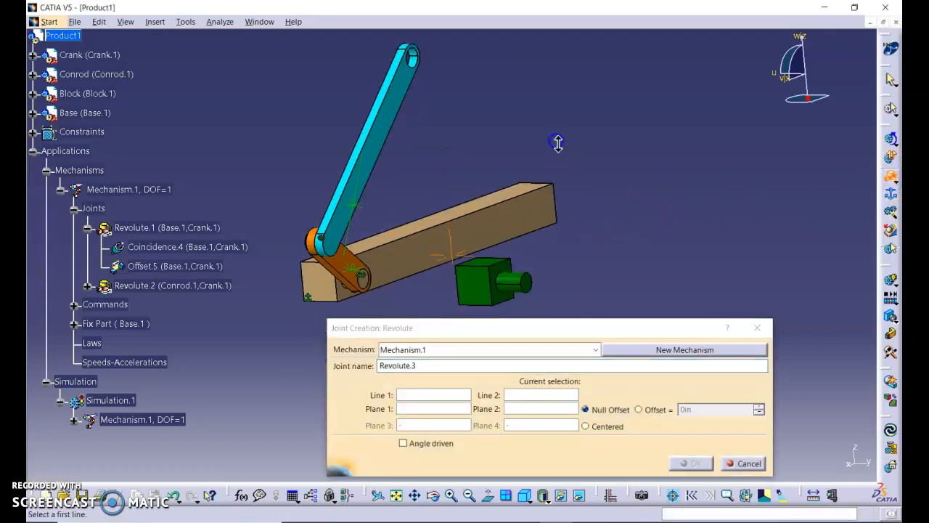
middle_click_drag(427, 127, 462, 105)
middle_click_drag(498, 153, 559, 298)
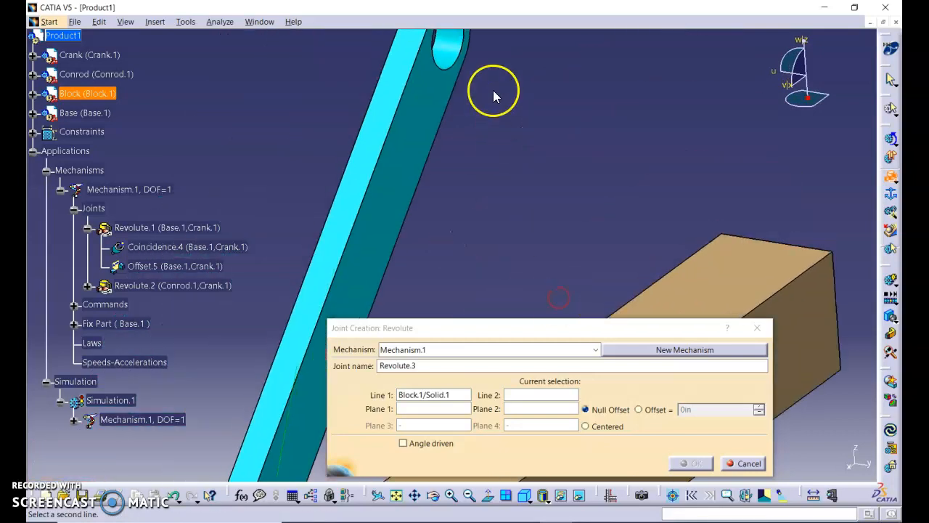
left_click(448, 47)
Step: Set the block pin's end face and the conrod's outer side face as the joint planes with null offset and create the joint
middle_click_drag(556, 187, 569, 210)
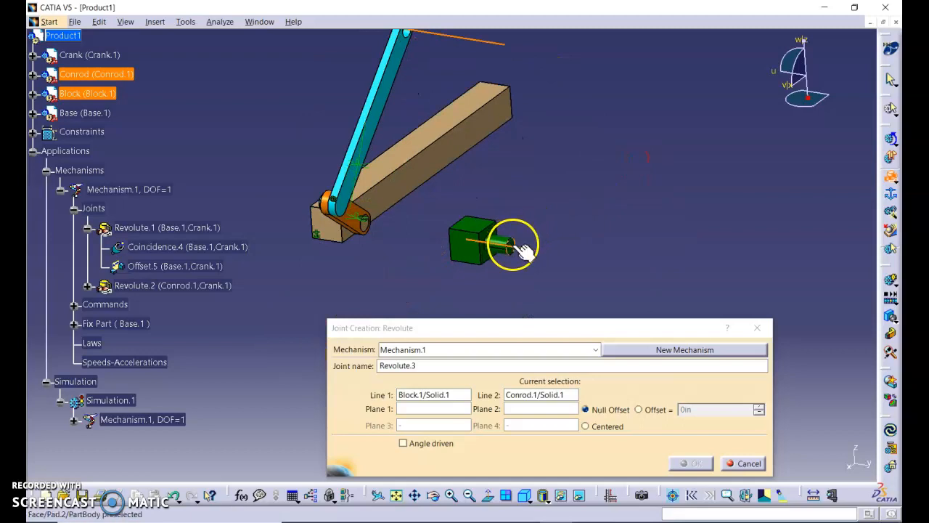
mouse_move(532, 141)
middle_mouse_down()
mouse_move(504, 139)
mouse_move(535, 137)
middle_mouse_up()
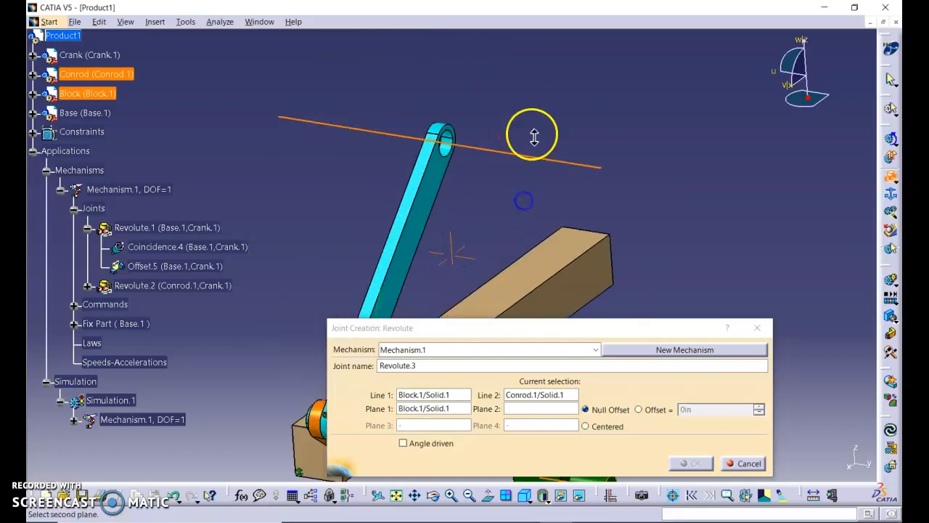
left_click(442, 187)
middle_click_drag(596, 172, 657, 136)
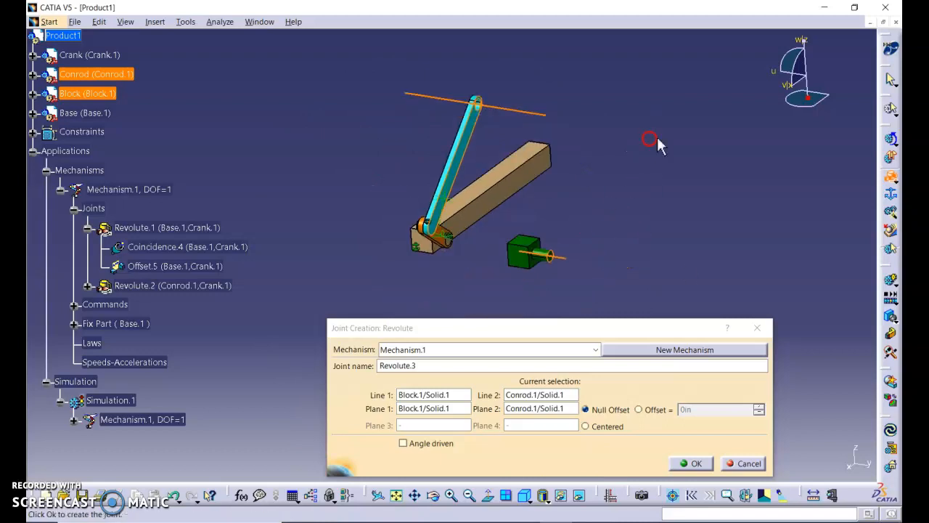
left_click(694, 462)
middle_click_drag(523, 176, 775, 245)
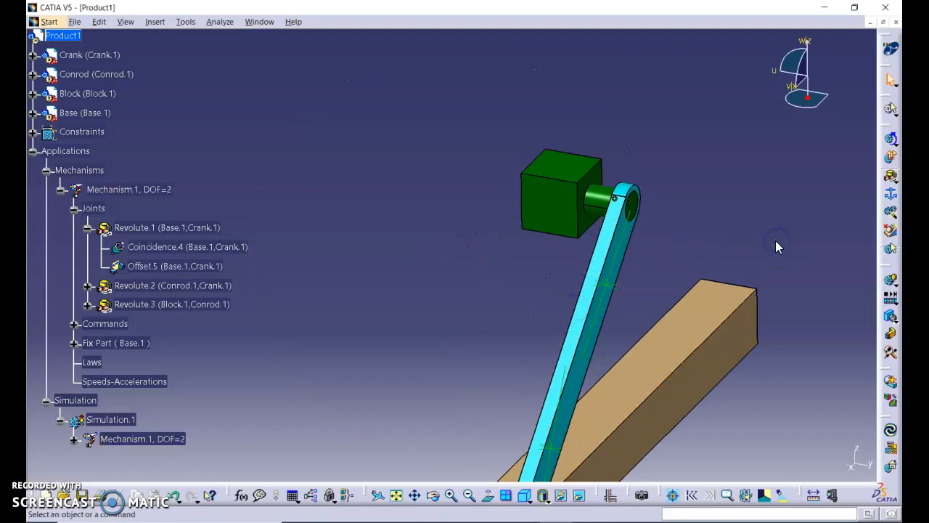
middle_click_drag(736, 374, 650, 252)
left_click(649, 252)
middle_click_drag(650, 252, 586, 308)
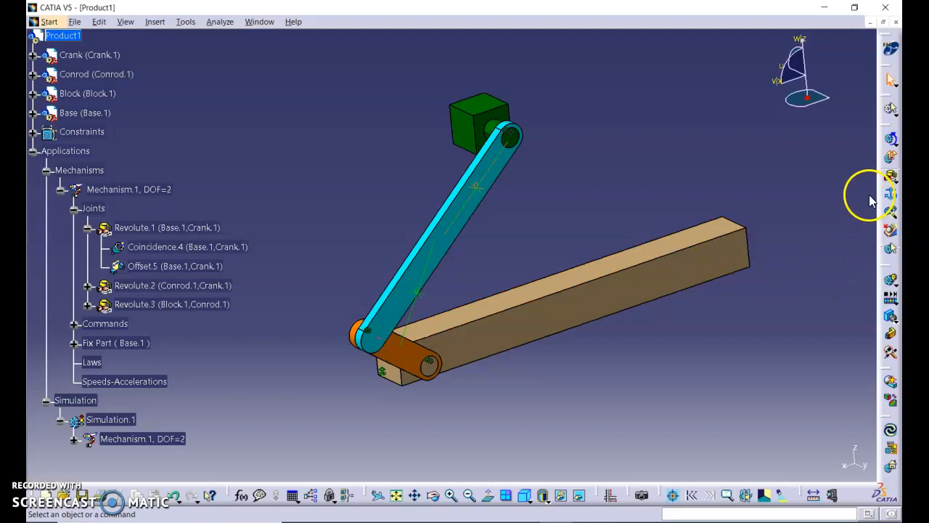
Step: Start a prismatic joint using a long top edge of the base and a parallel bottom edge of the block as its lines
left_click(891, 176)
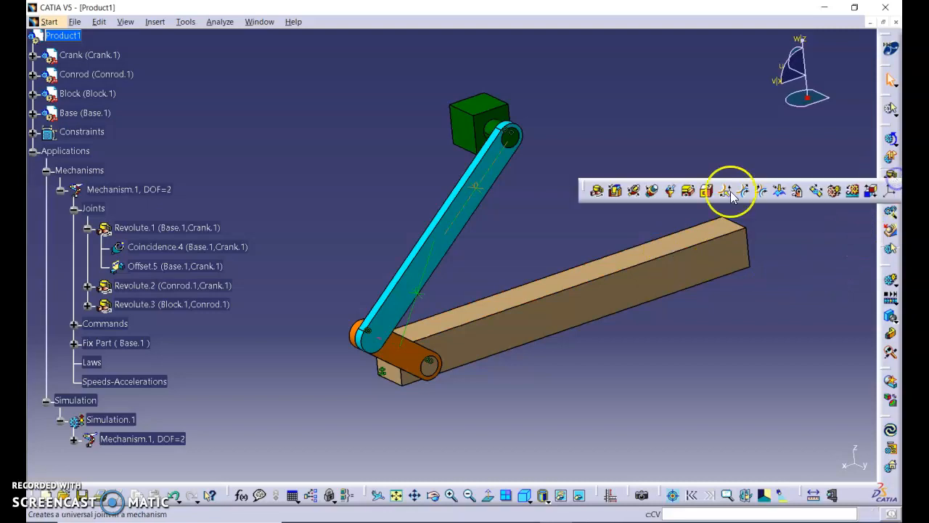
left_click(616, 192)
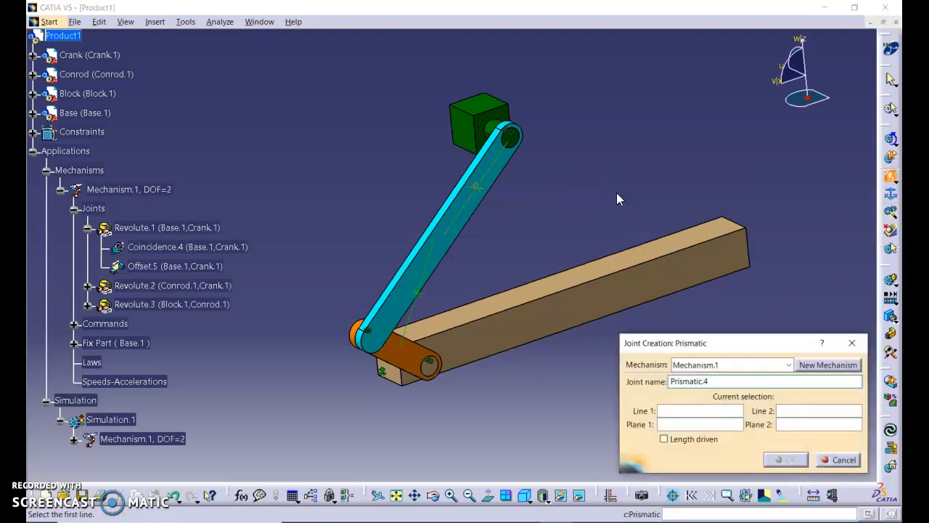
left_click(615, 260)
middle_click_drag(453, 209, 623, 119)
middle_click_drag(540, 215, 675, 332)
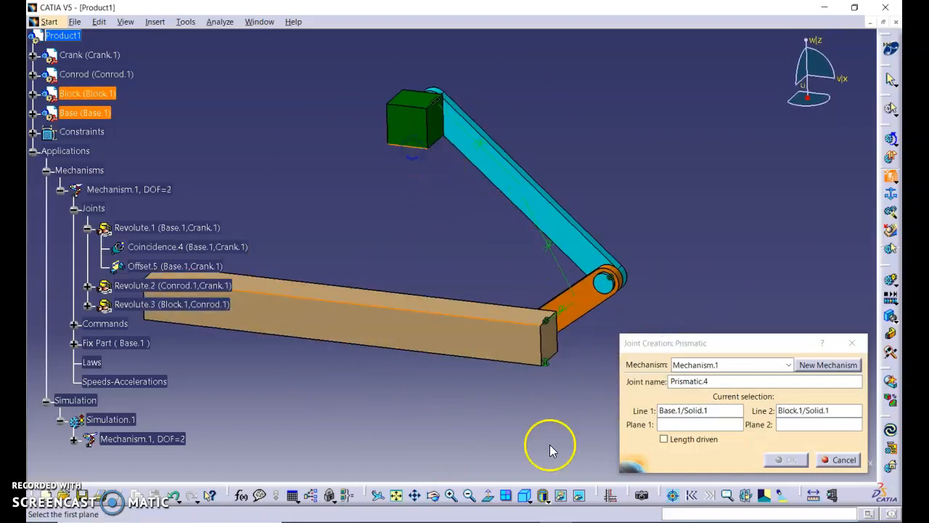
left_click(519, 501)
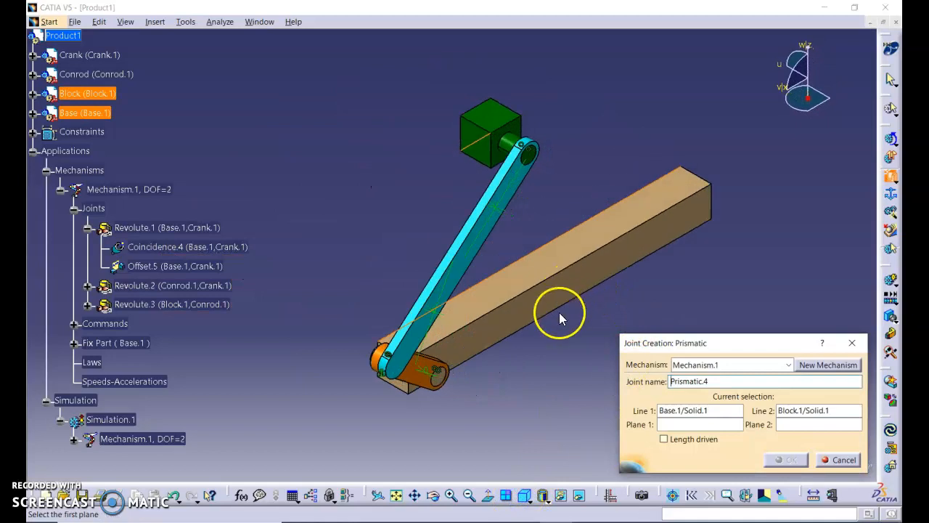
Step: Set the base's top face and the block's bottom face as the joint planes and create the prismatic joint
left_click(599, 245)
middle_click_drag(556, 247, 447, 130)
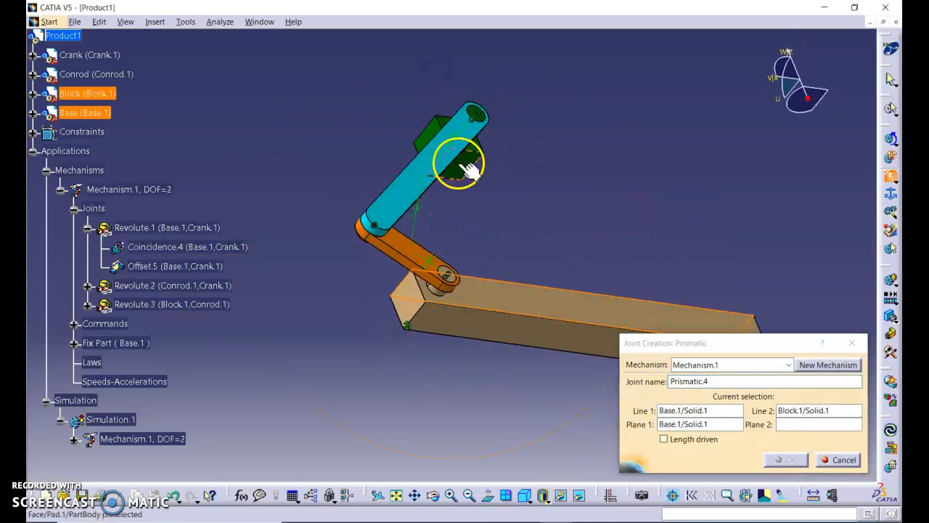
left_click(777, 461)
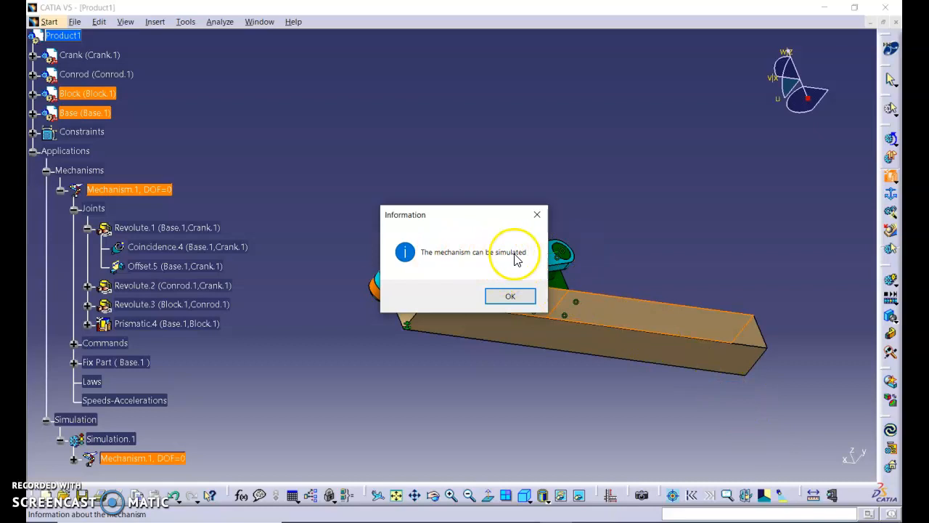
left_click_drag(486, 224, 381, 237)
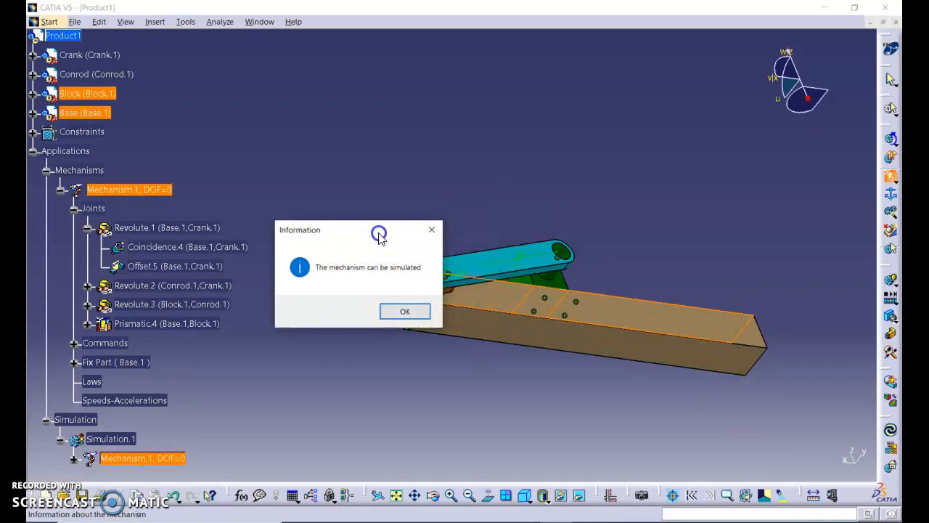
left_click(394, 314)
middle_click_drag(533, 176, 637, 314)
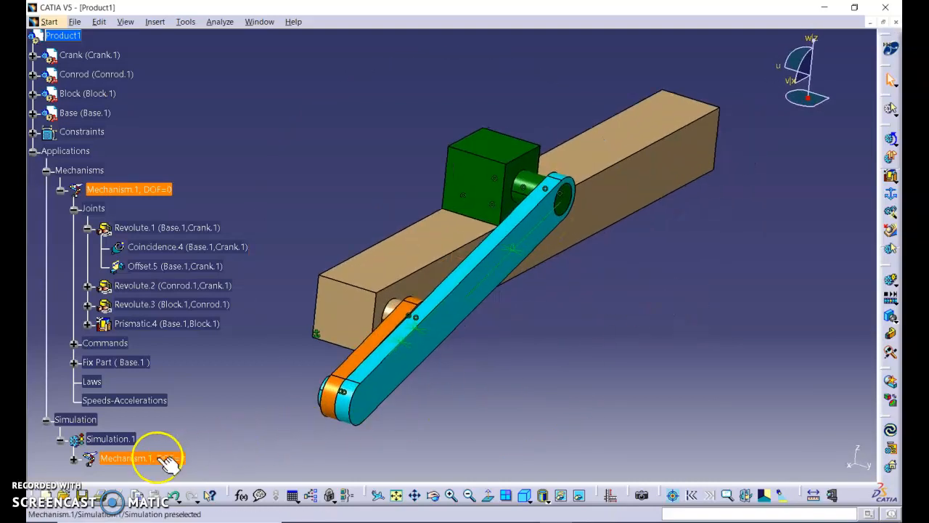
left_click(125, 443)
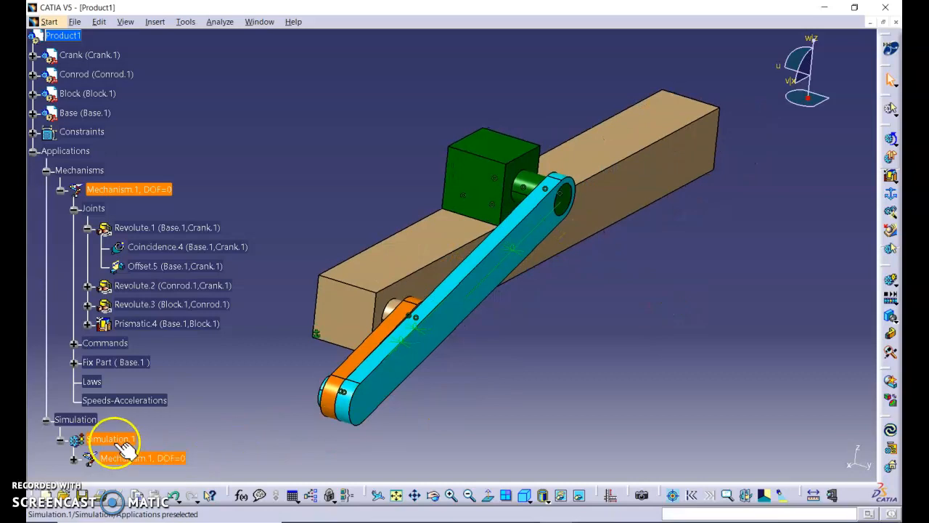
double_click(120, 443)
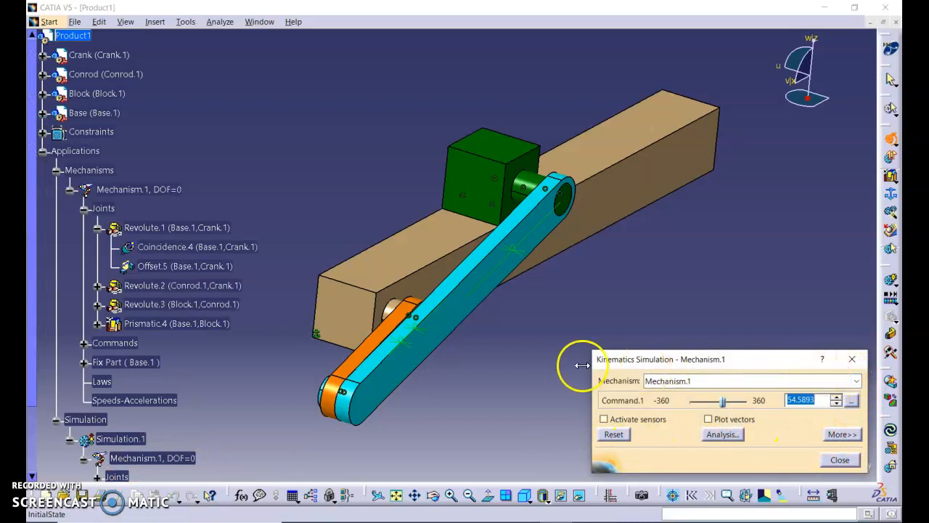
left_click(852, 359)
scroll(165, 425, "down", 2)
scroll(166, 424, "down", 3)
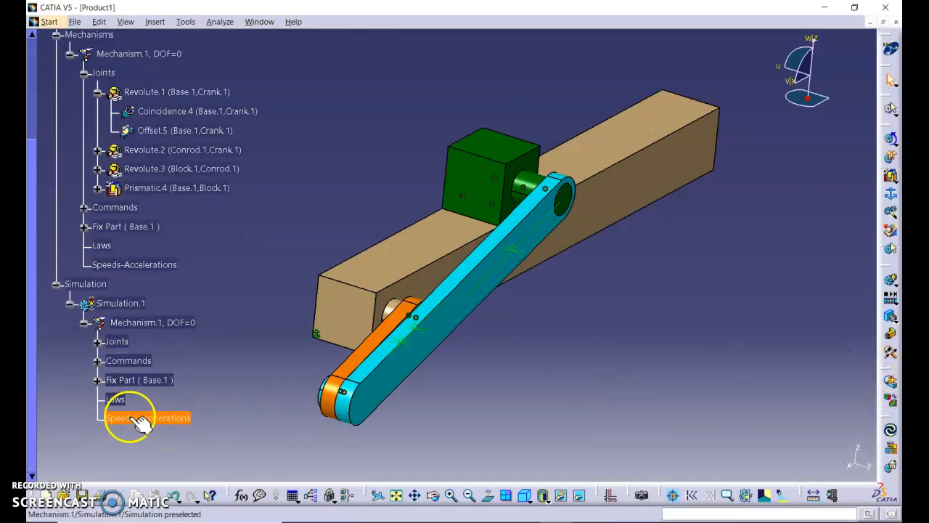
left_click(69, 305)
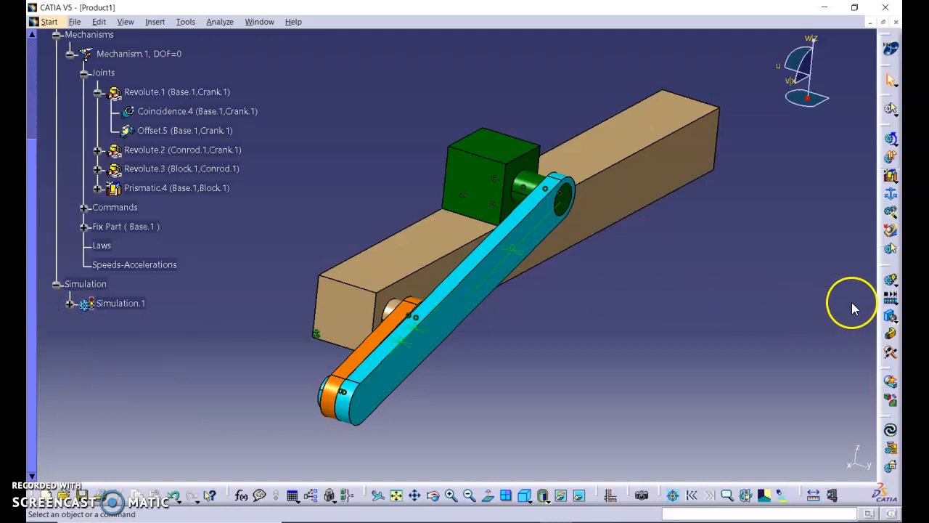
Step: Create a new simulation of Mechanism.1 and insert shots with Command.1 at -360 and at 360
left_click(889, 286)
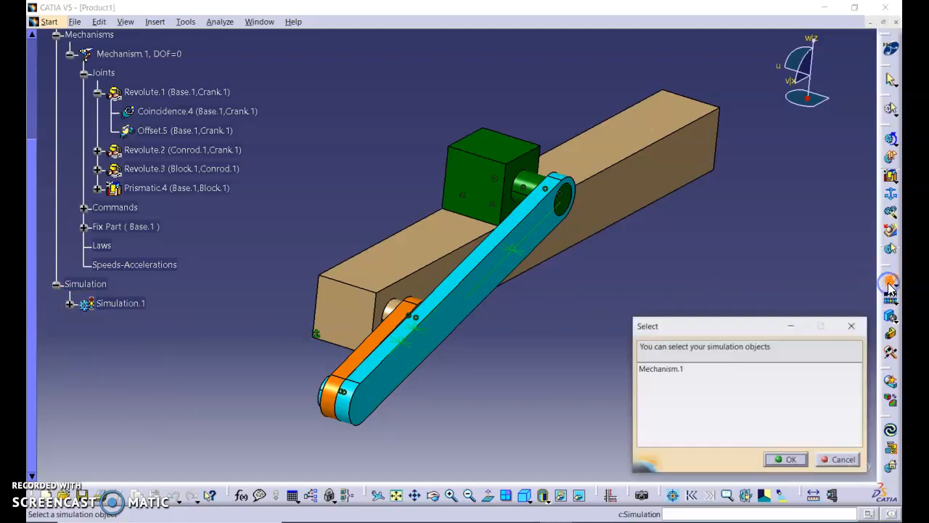
double_click(660, 370)
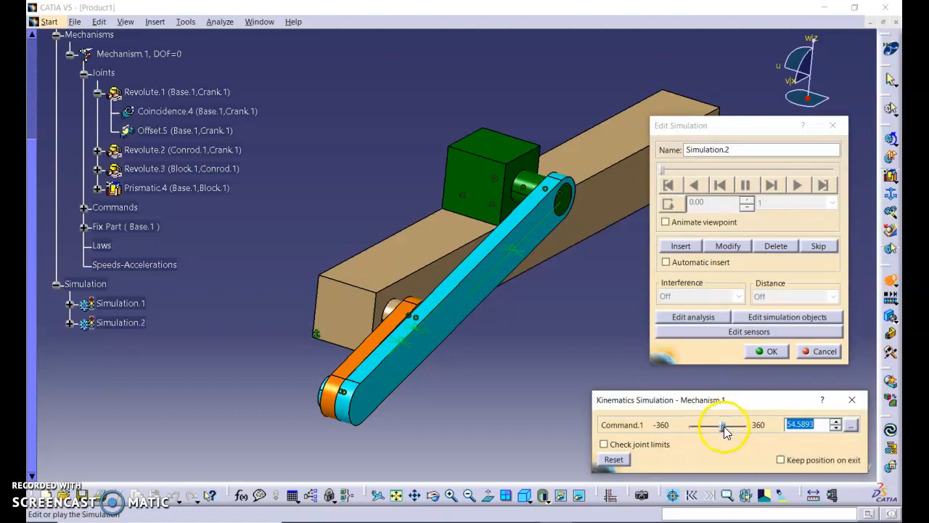
left_click_drag(722, 428, 687, 428)
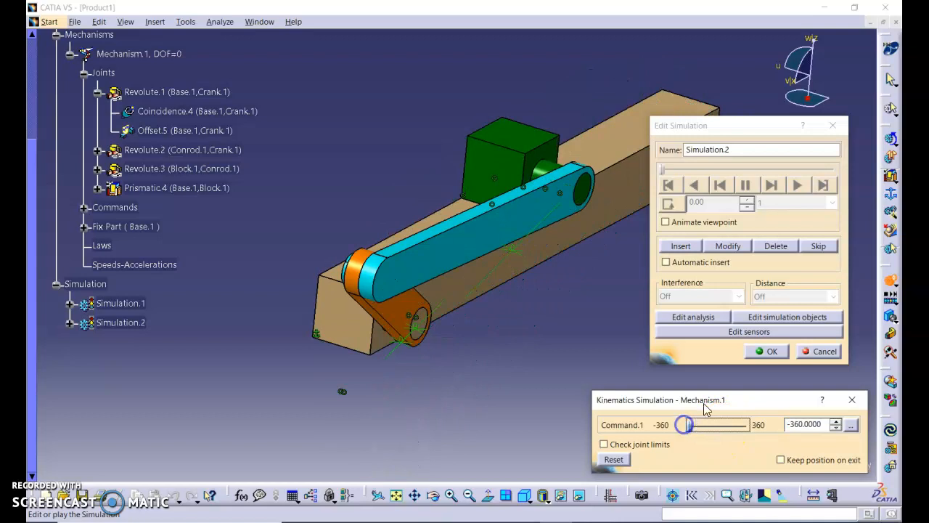
left_click(681, 248)
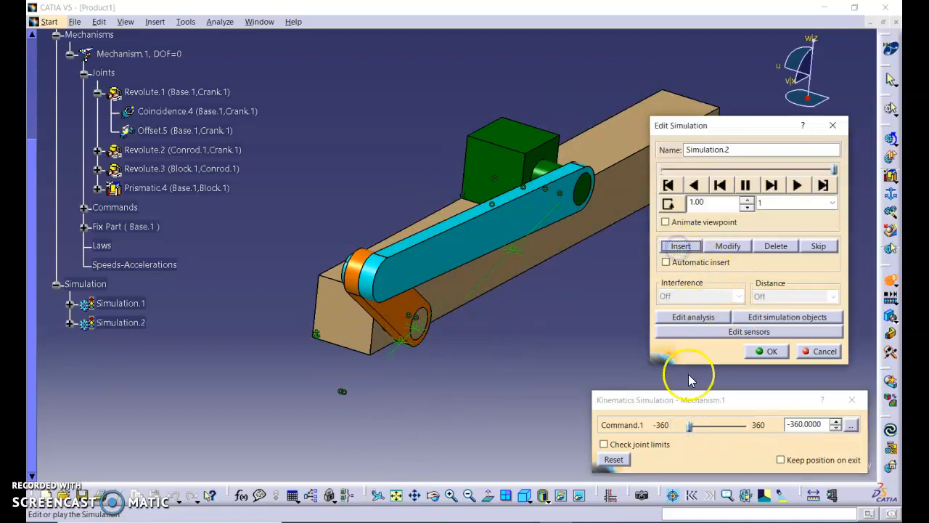
left_click_drag(690, 433, 757, 429)
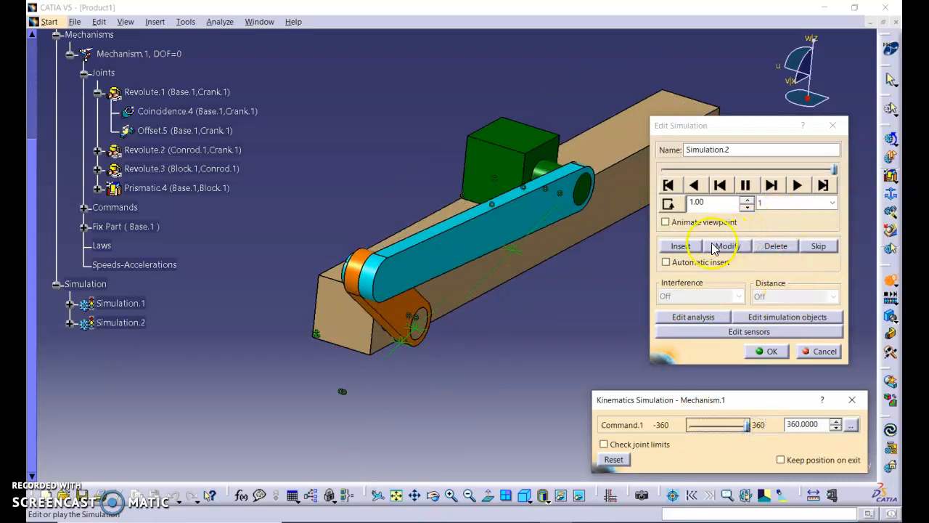
left_click(688, 248)
Step: Set the simulation's interpolation step to 0.02, play it backward in a loop and pause it
middle_click_drag(588, 290, 467, 359)
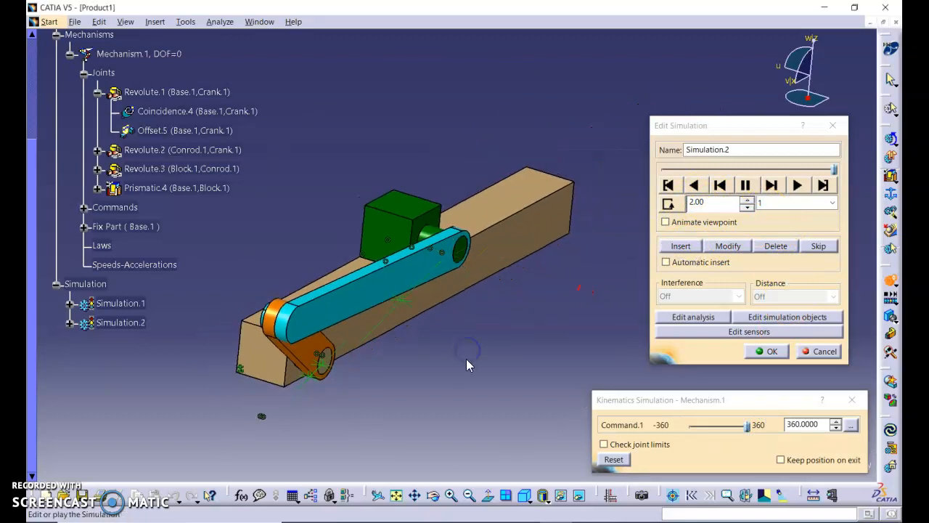
left_click(816, 205)
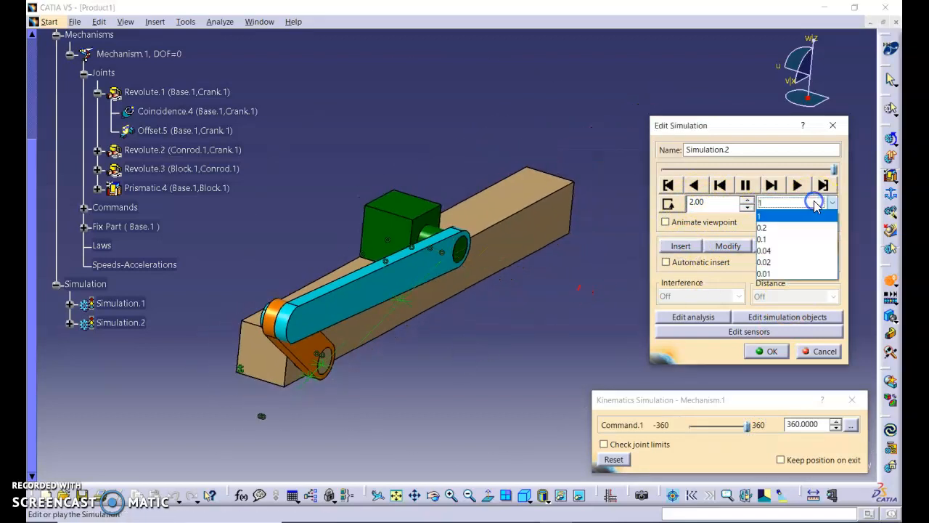
left_click(795, 263)
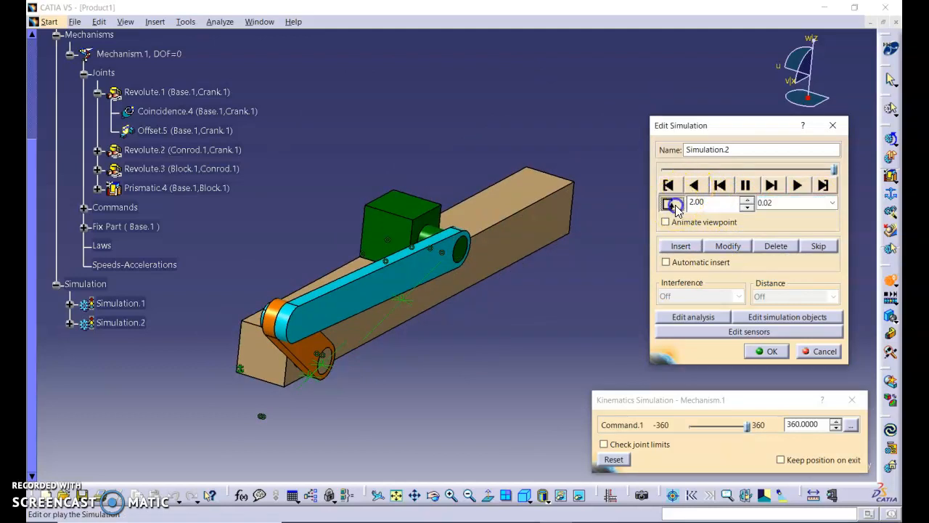
left_click(693, 186)
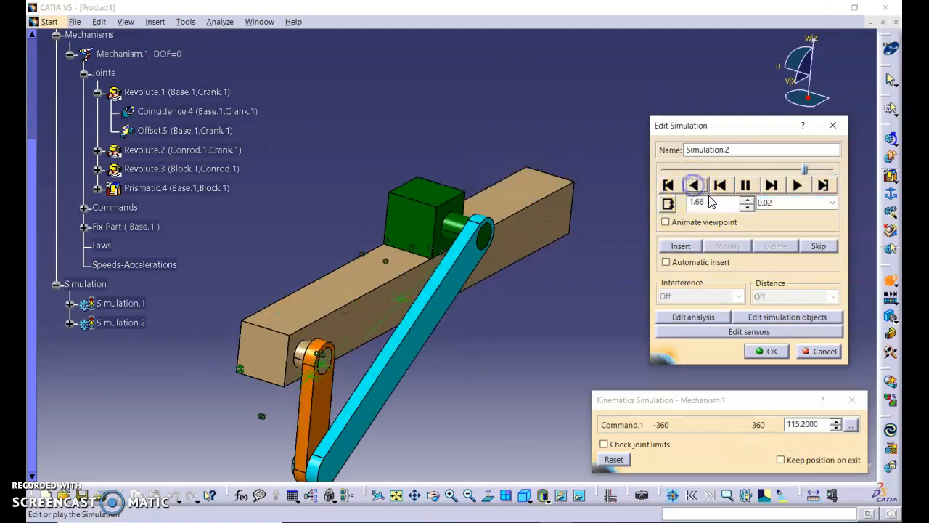
left_click(745, 185)
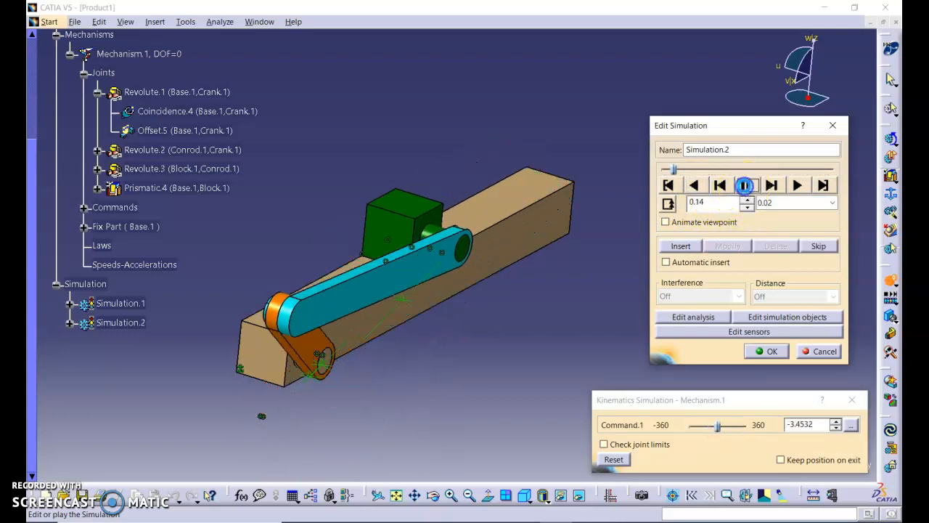
Step: Switch the loop mode, set the interpolation step to 0.01, play the simulation forward and accept it
left_click(668, 203)
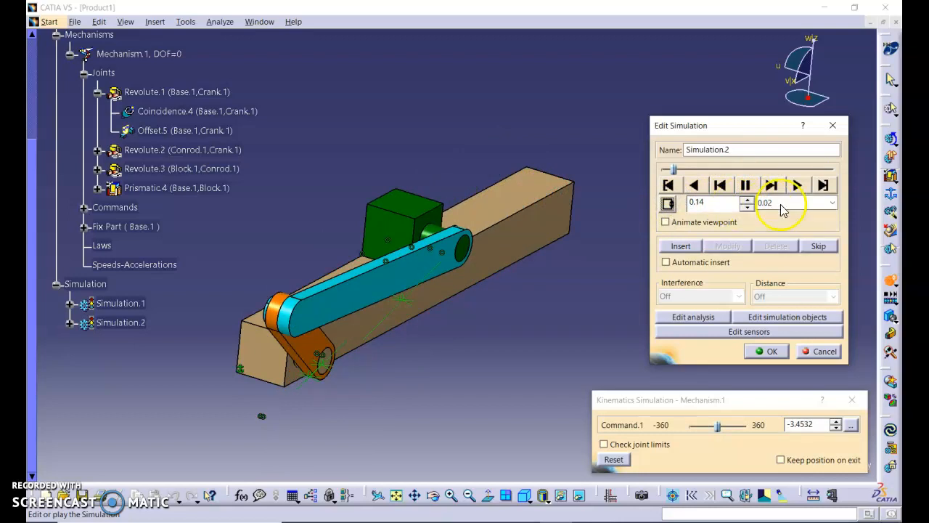
left_click(781, 205)
left_click(770, 275)
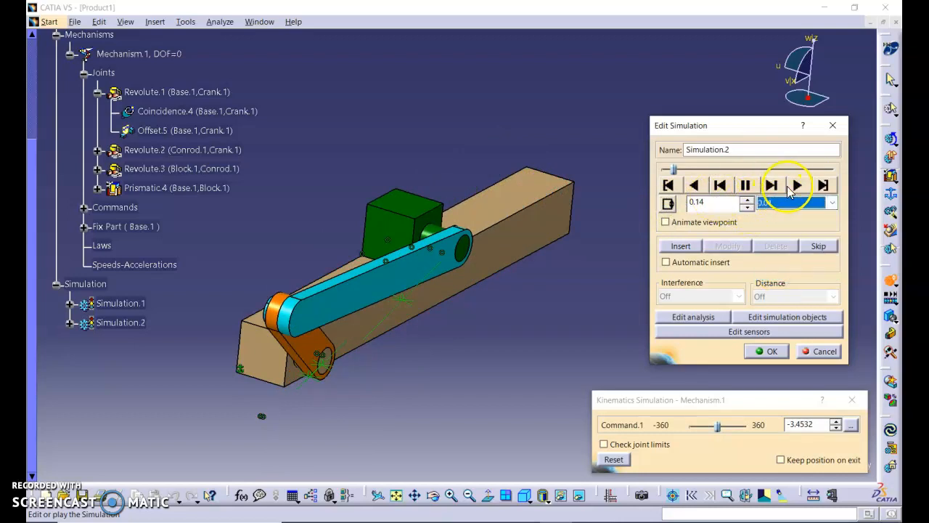
left_click(797, 186)
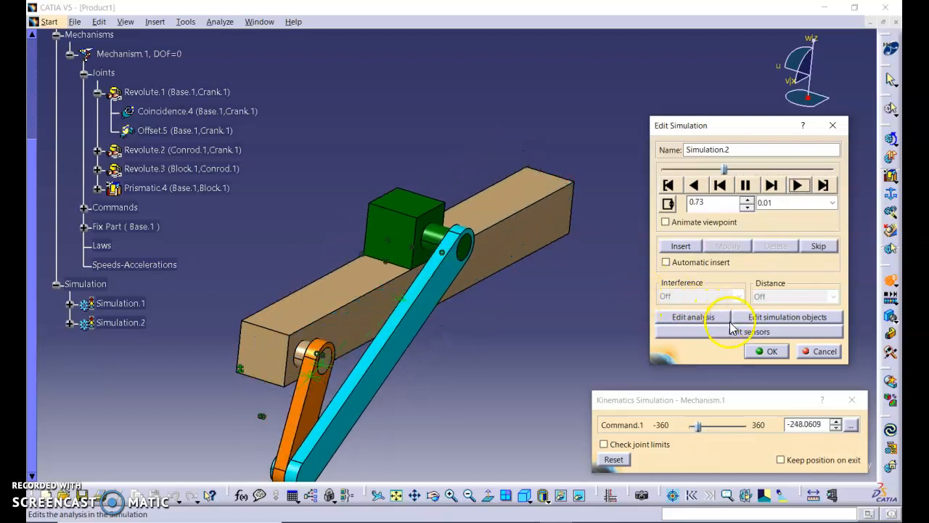
middle_click_drag(557, 370, 356, 340)
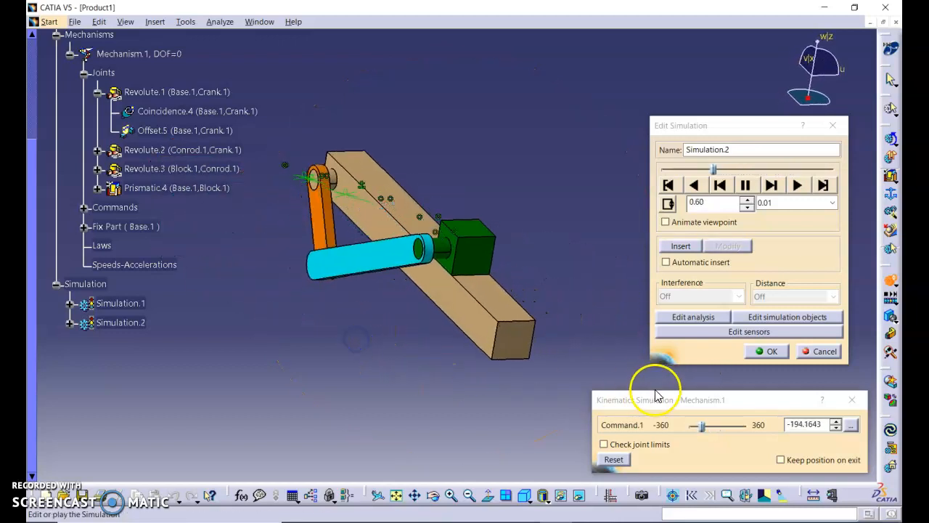
left_click(524, 496)
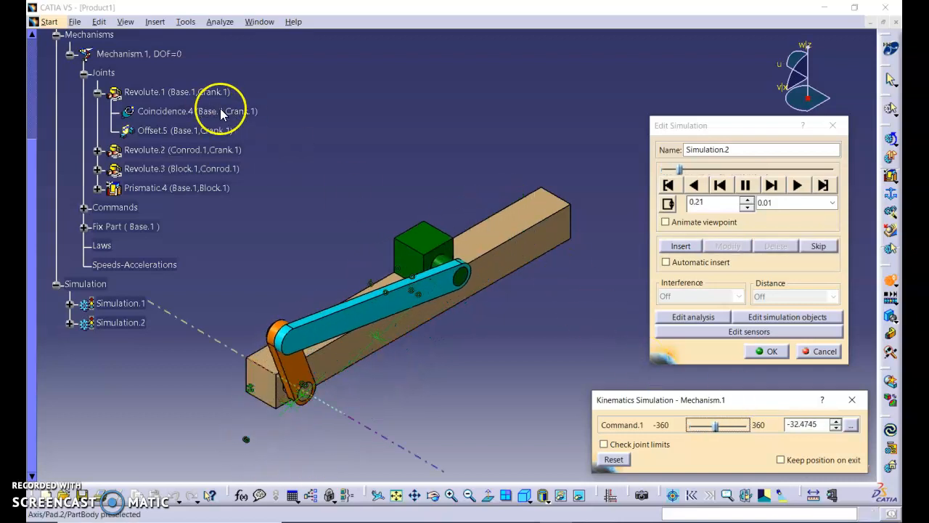
scroll(172, 135, "up", 5)
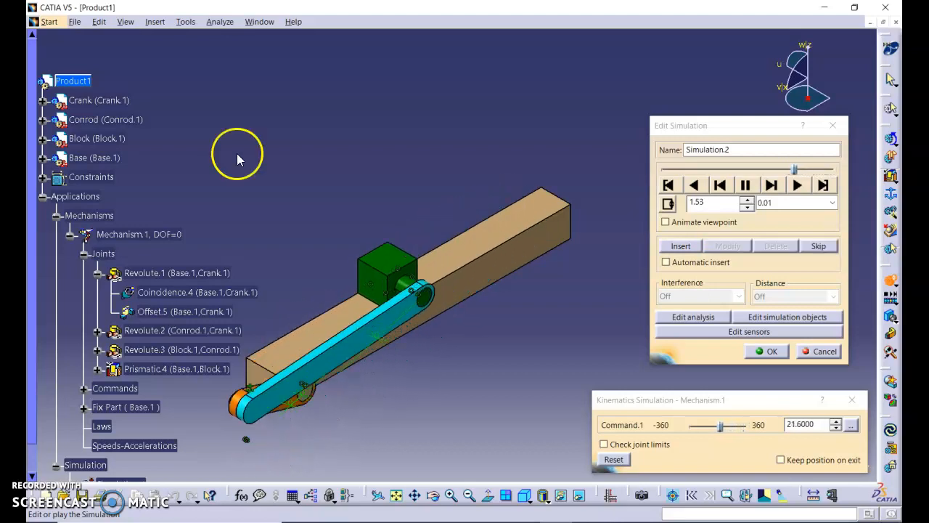
left_click(772, 354)
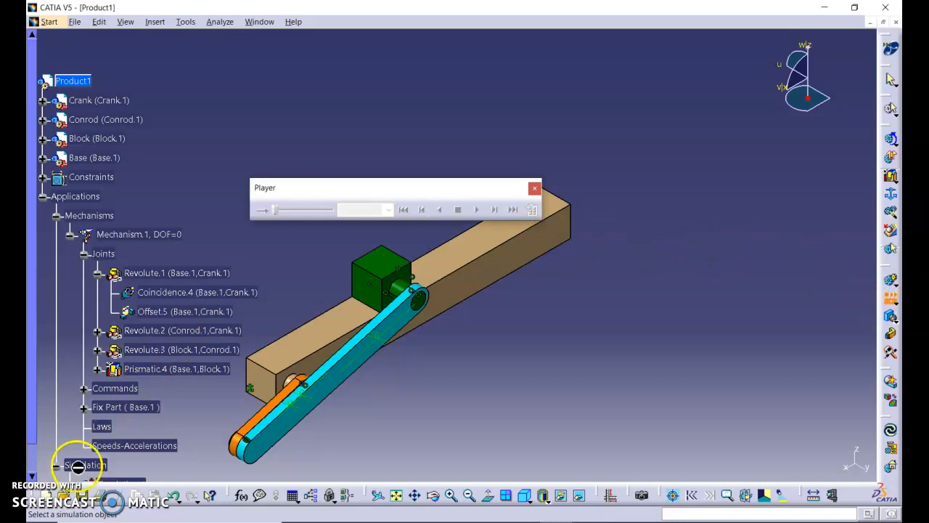
Step: Load Simulation.1 into the simulation player and set its sampling step to 0.01s
scroll(80, 450, "down", 2)
left_click(120, 440)
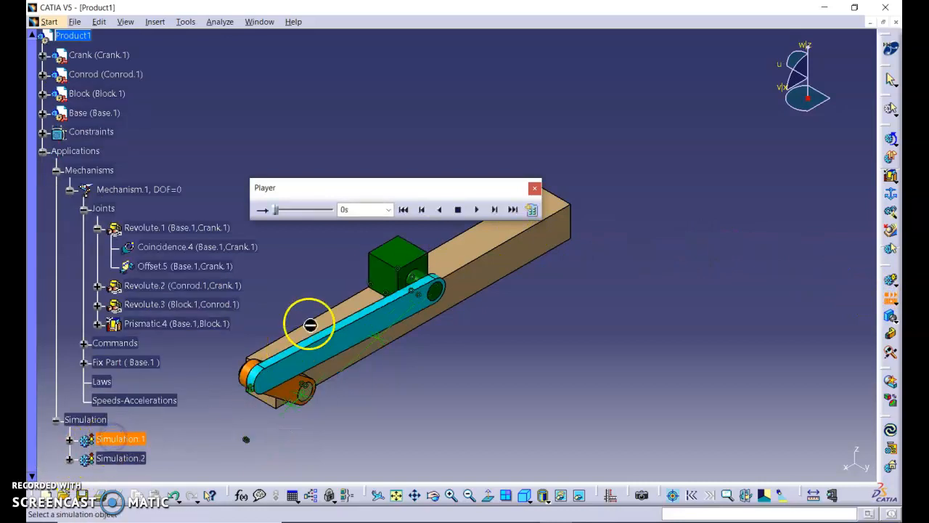
left_click_drag(384, 185, 401, 125)
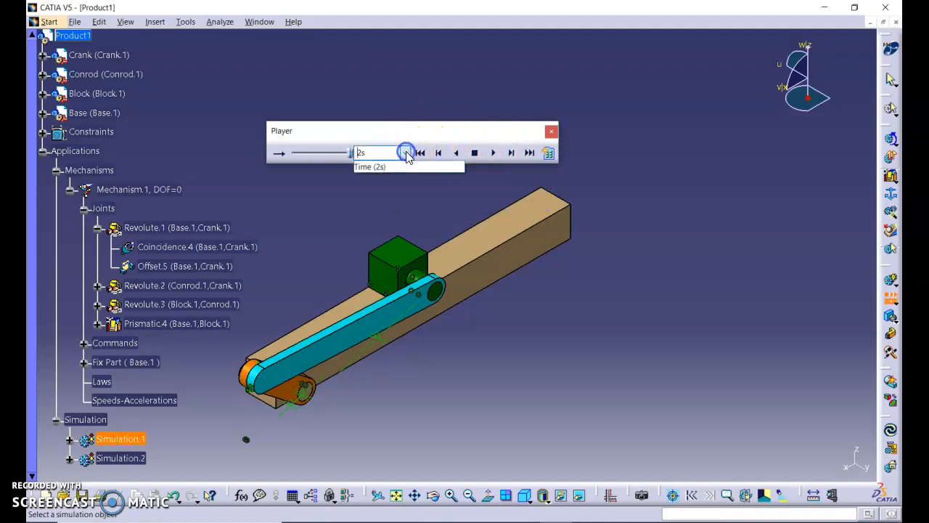
left_click(549, 153)
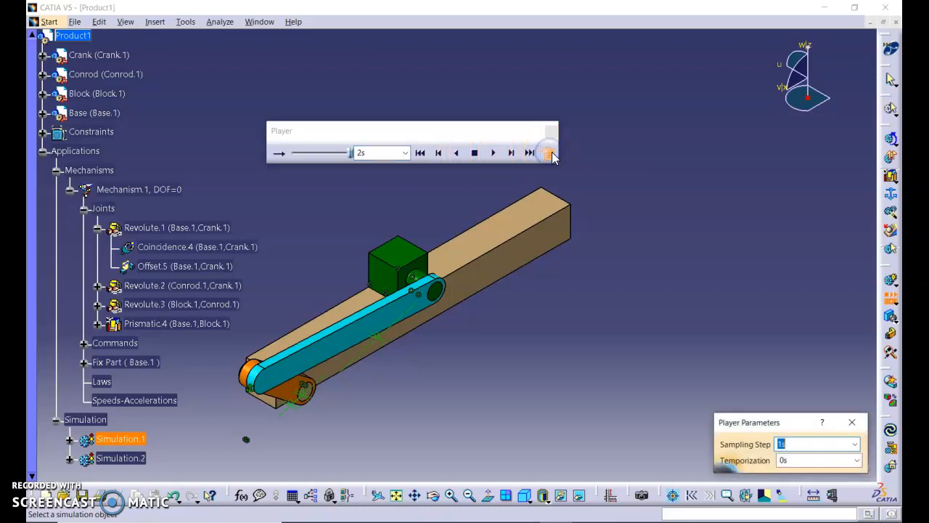
left_click(855, 443)
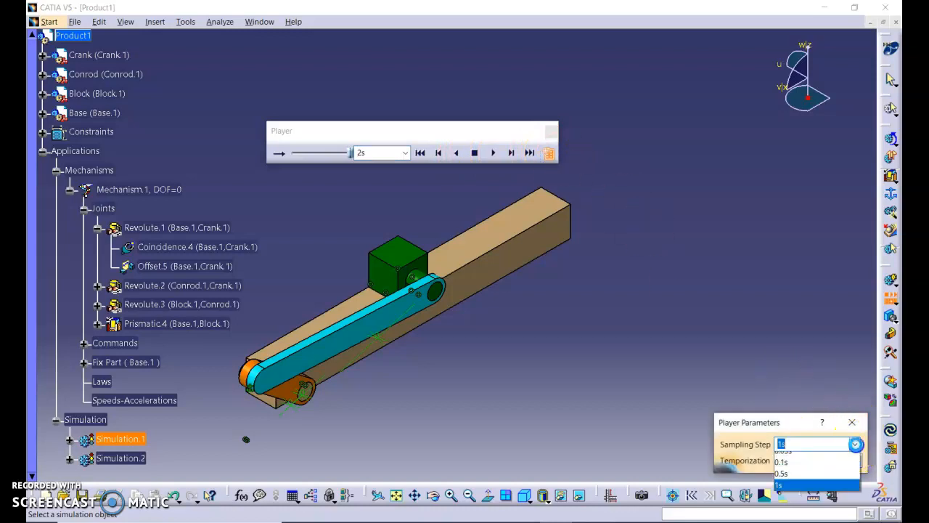
left_click(841, 458)
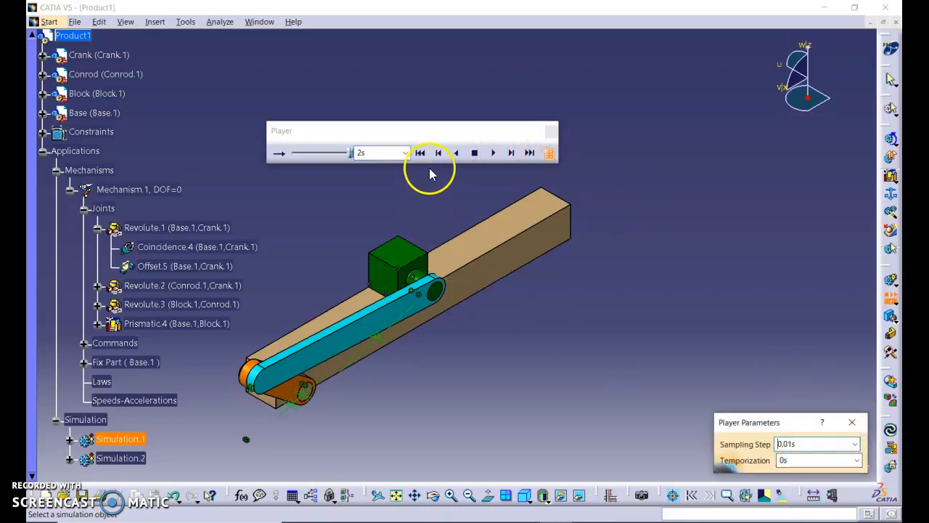
Step: Play Simulation.1 backward and forward in the player, and close the player
left_click(463, 152)
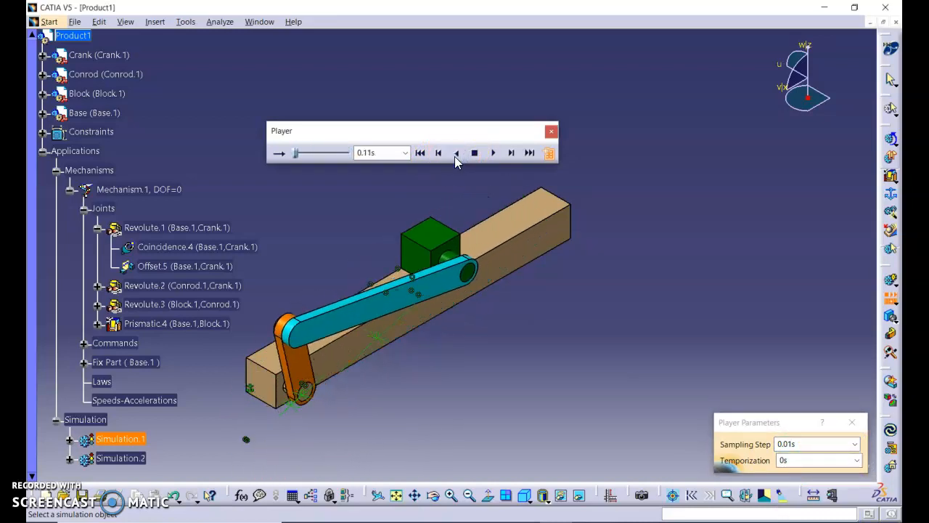
left_click(497, 152)
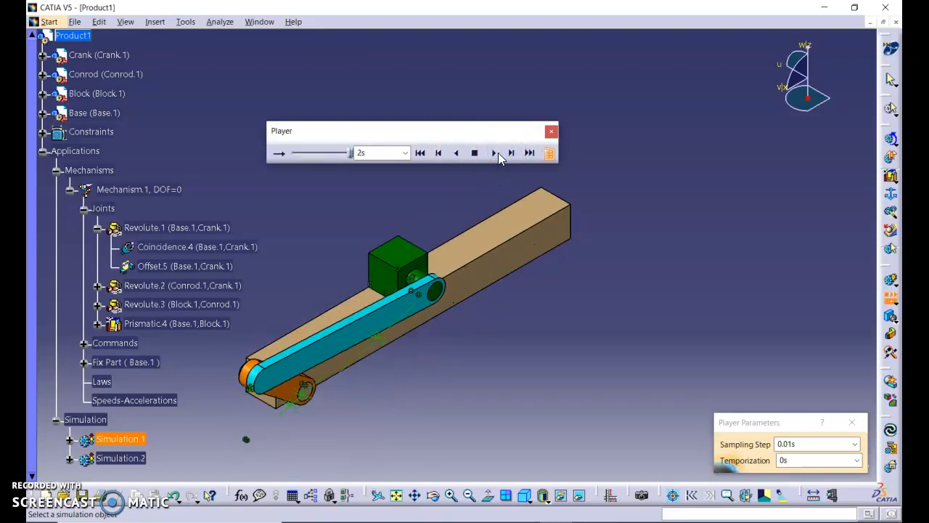
left_click(550, 131)
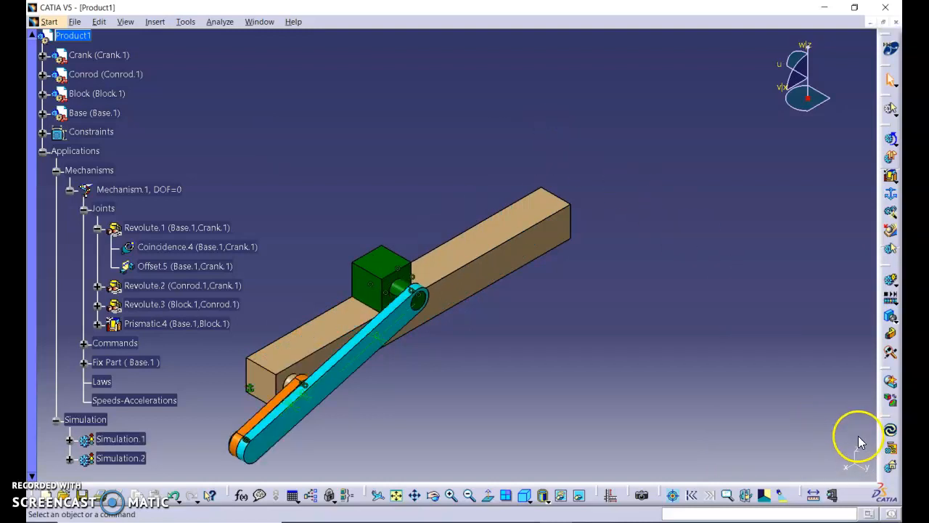